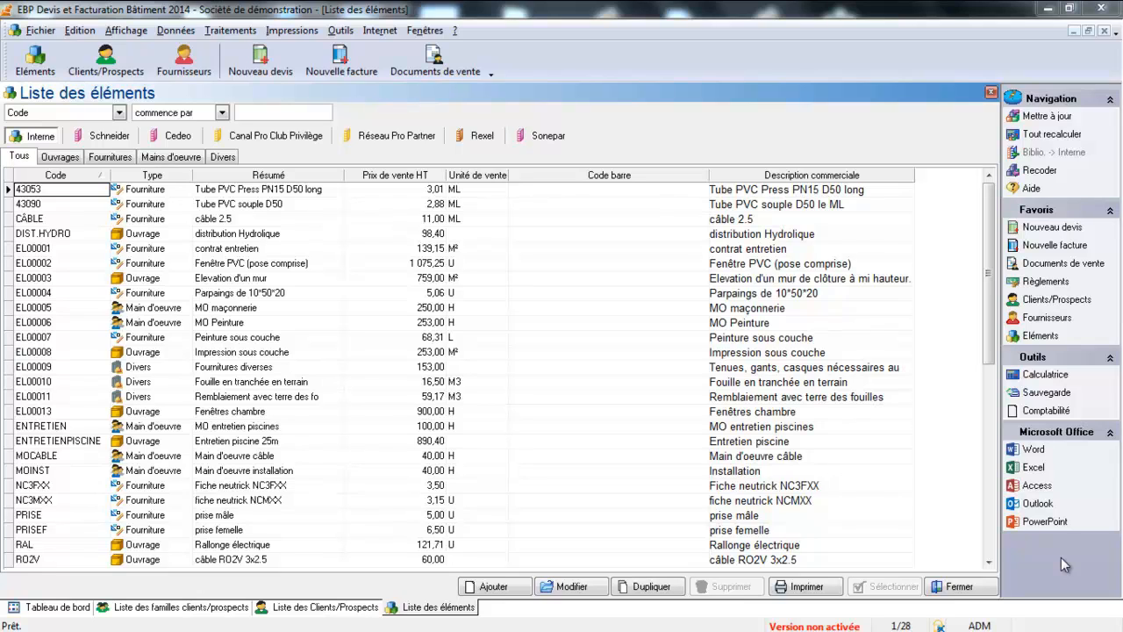
# Open the PEINTURES family from the element families and display its accounting accounts.
pyautogui.click(175, 30)
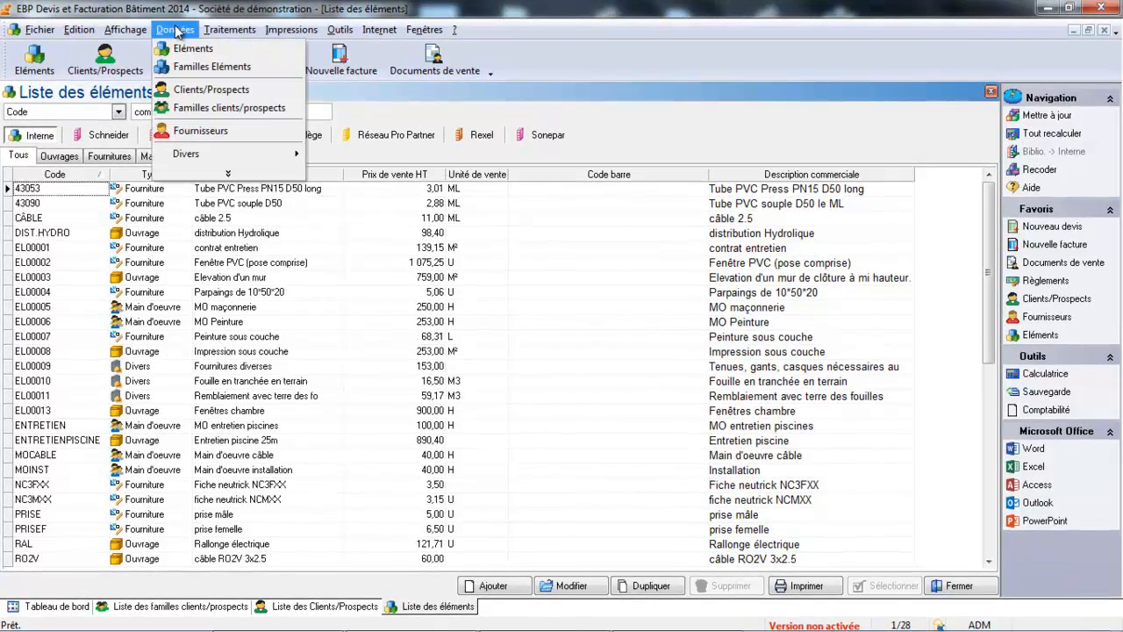
pyautogui.click(194, 66)
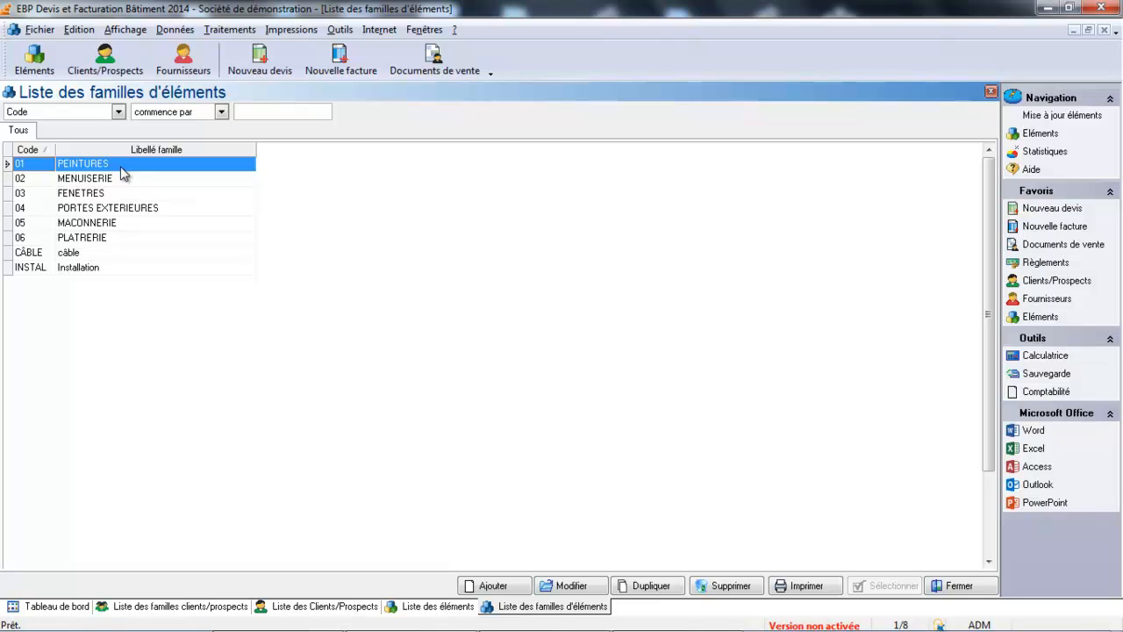
pyautogui.doubleClick(123, 173)
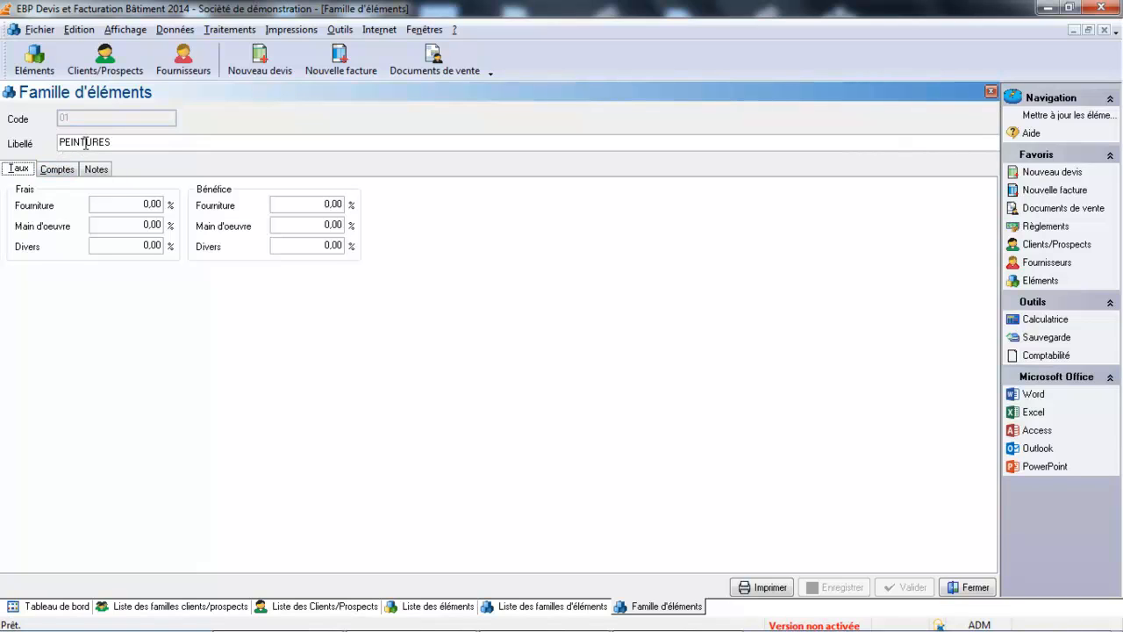
pyautogui.click(67, 170)
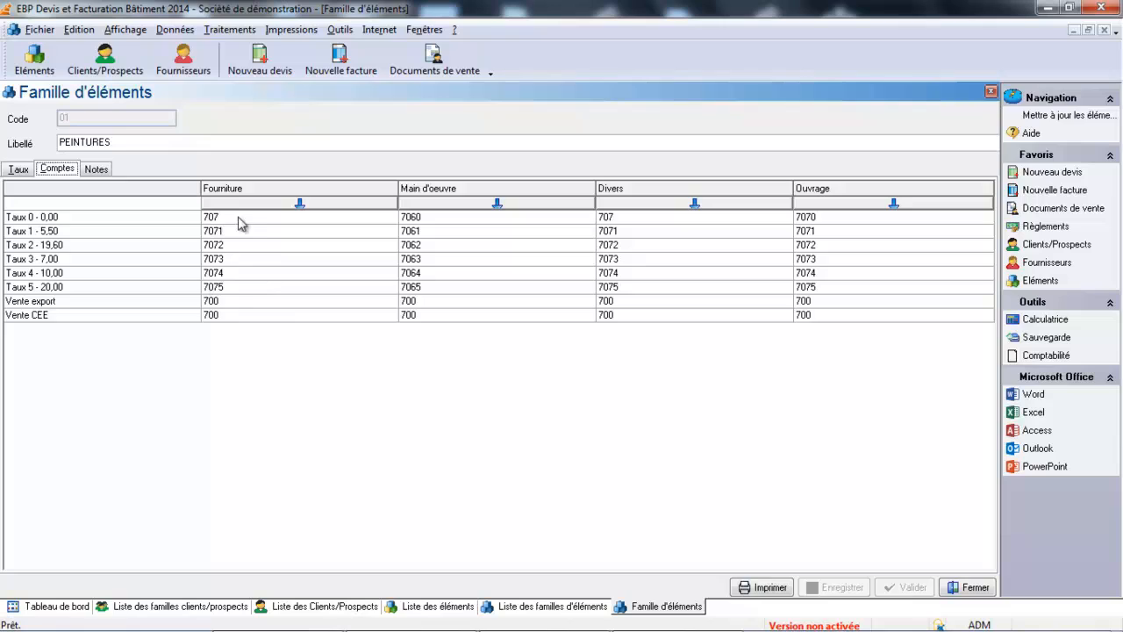
# Examine the Fourniture and Main d'oeuvre accounts for the 10 % and 20 % VAT rates of the PEINTURES family, and close its record.
pyautogui.click(231, 287)
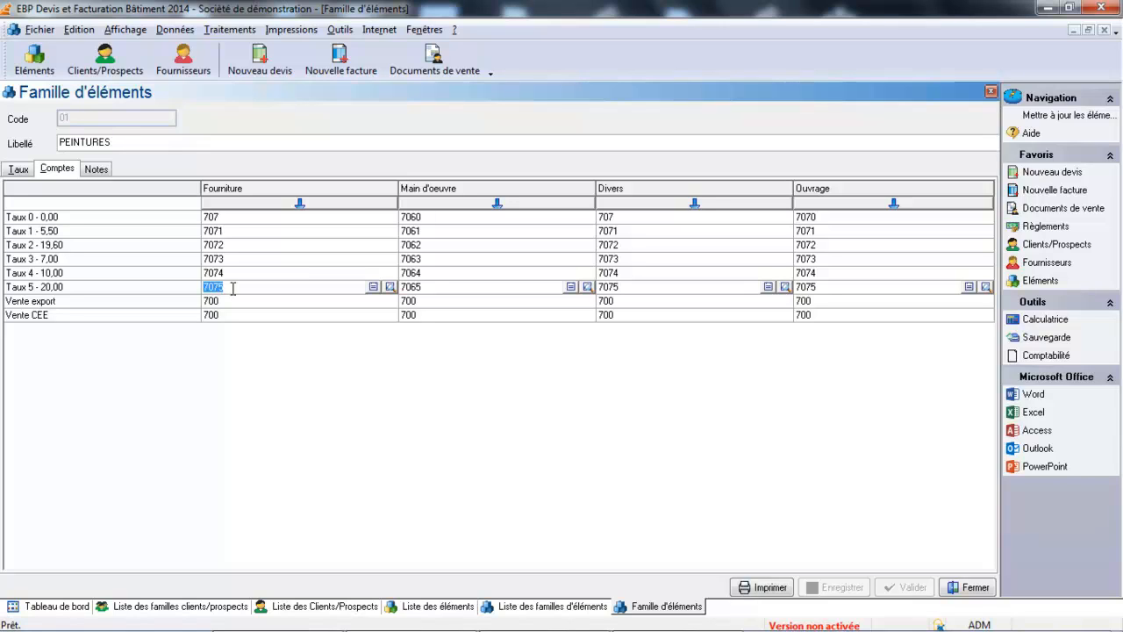
pyautogui.click(232, 289)
pyautogui.click(235, 273)
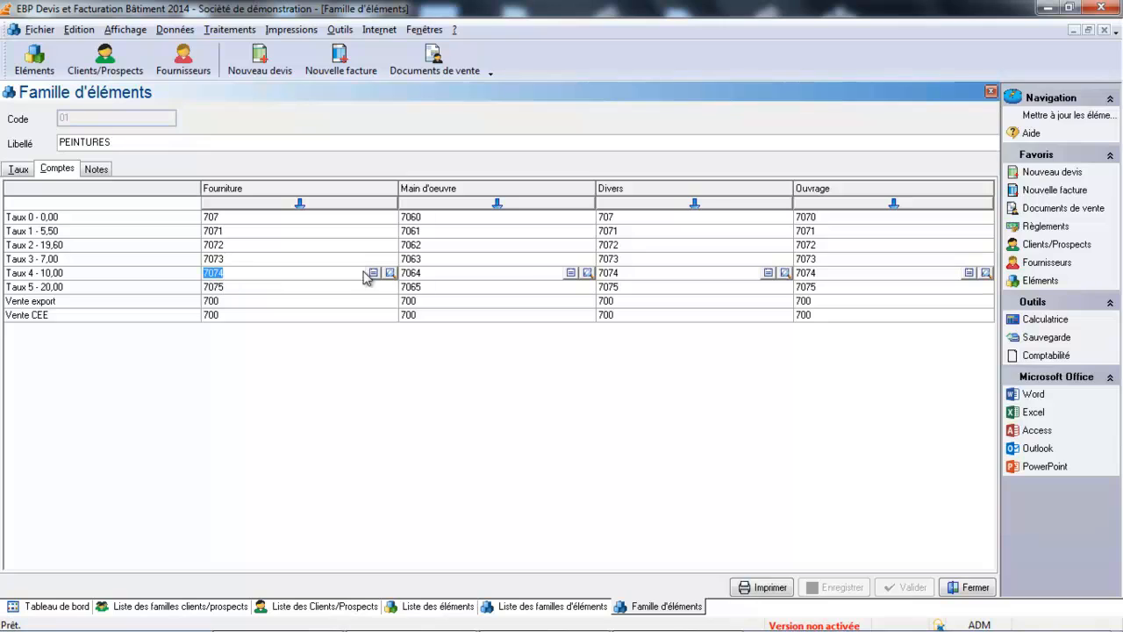
pyautogui.click(512, 273)
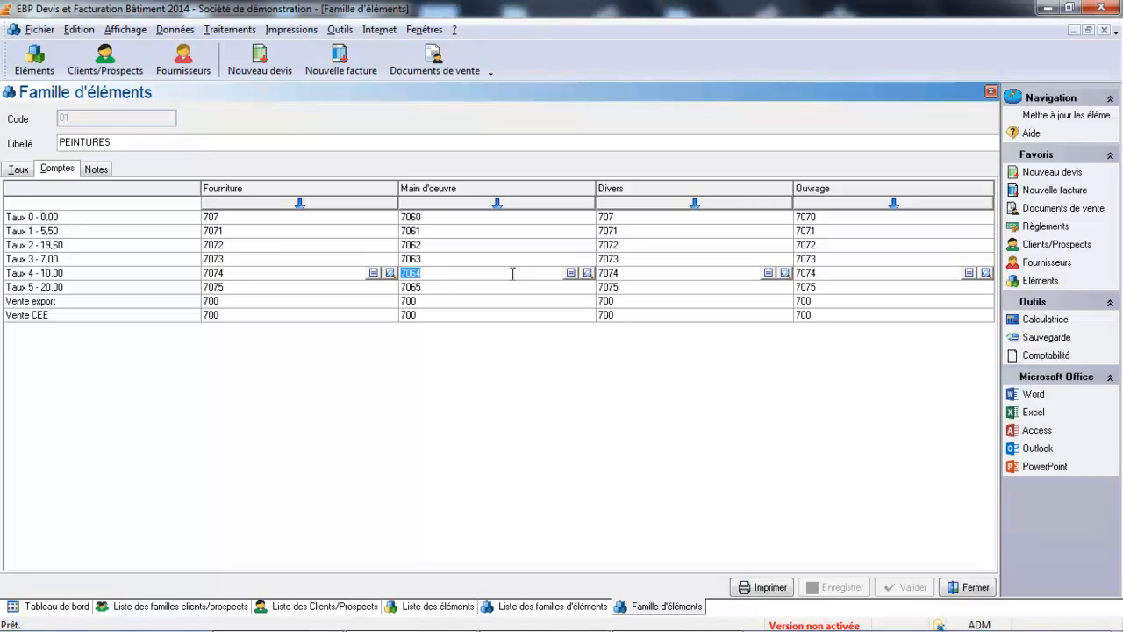
pyautogui.click(226, 273)
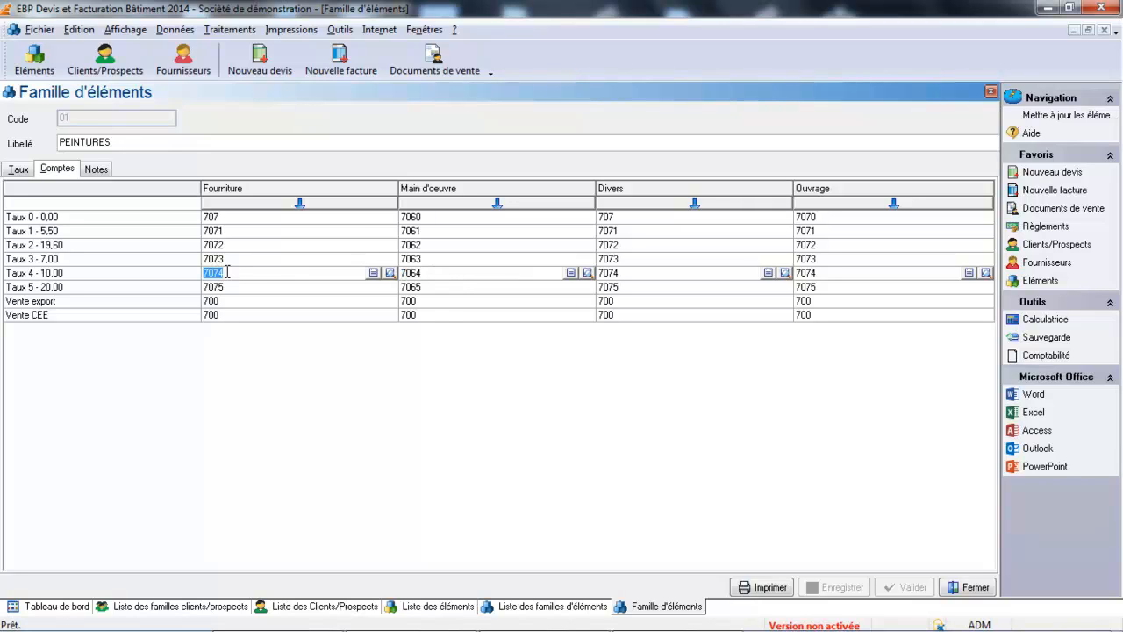
pyautogui.click(438, 270)
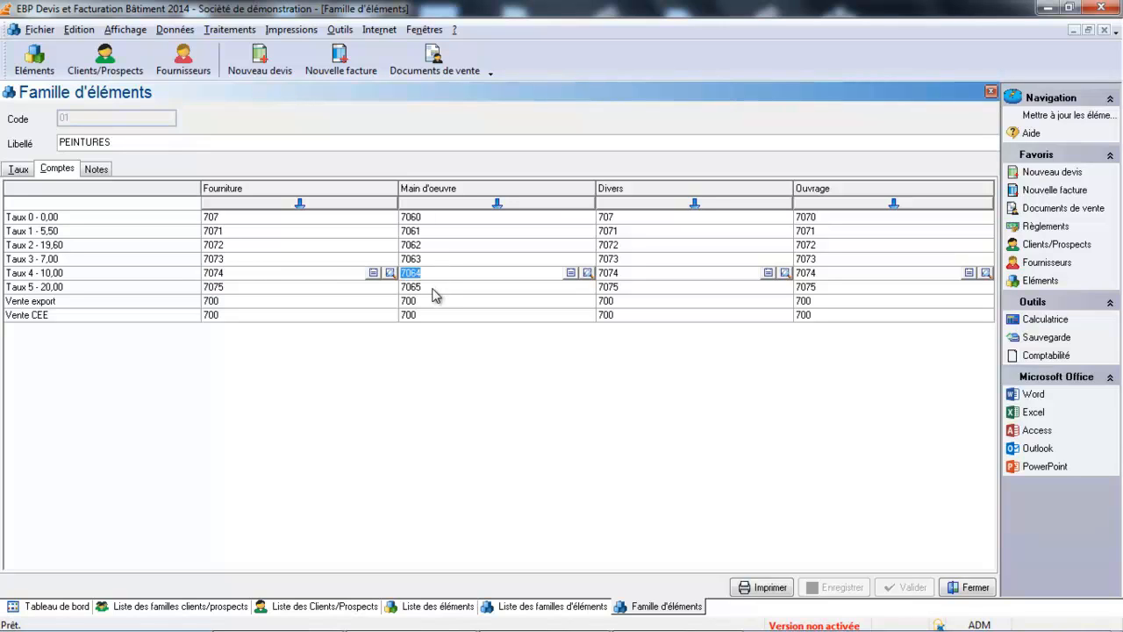
pyautogui.click(433, 288)
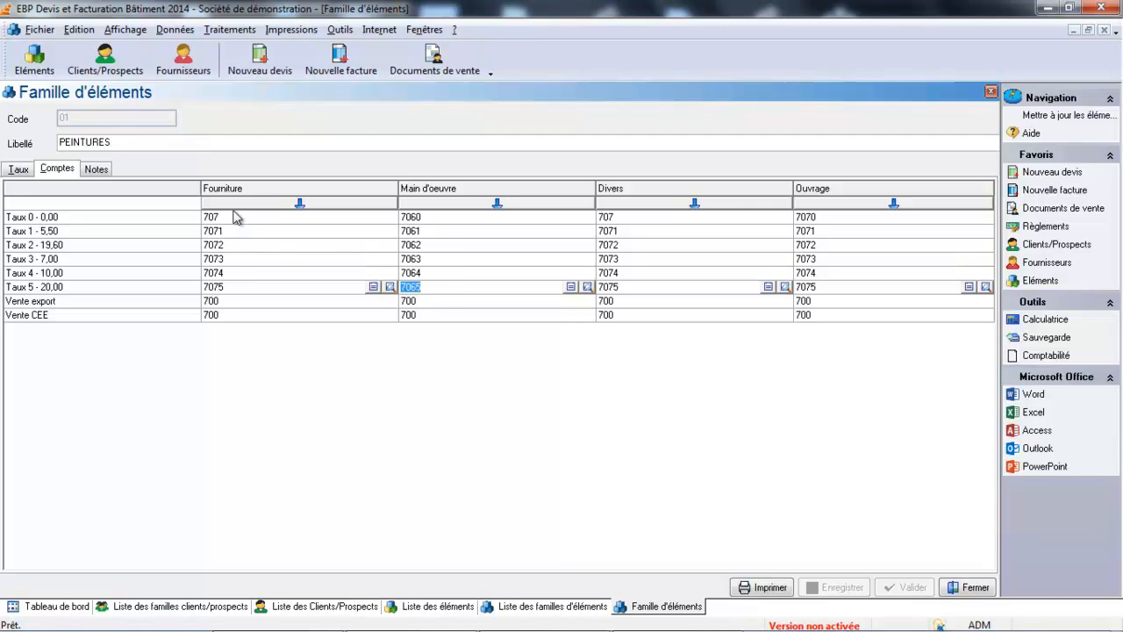
pyautogui.click(228, 286)
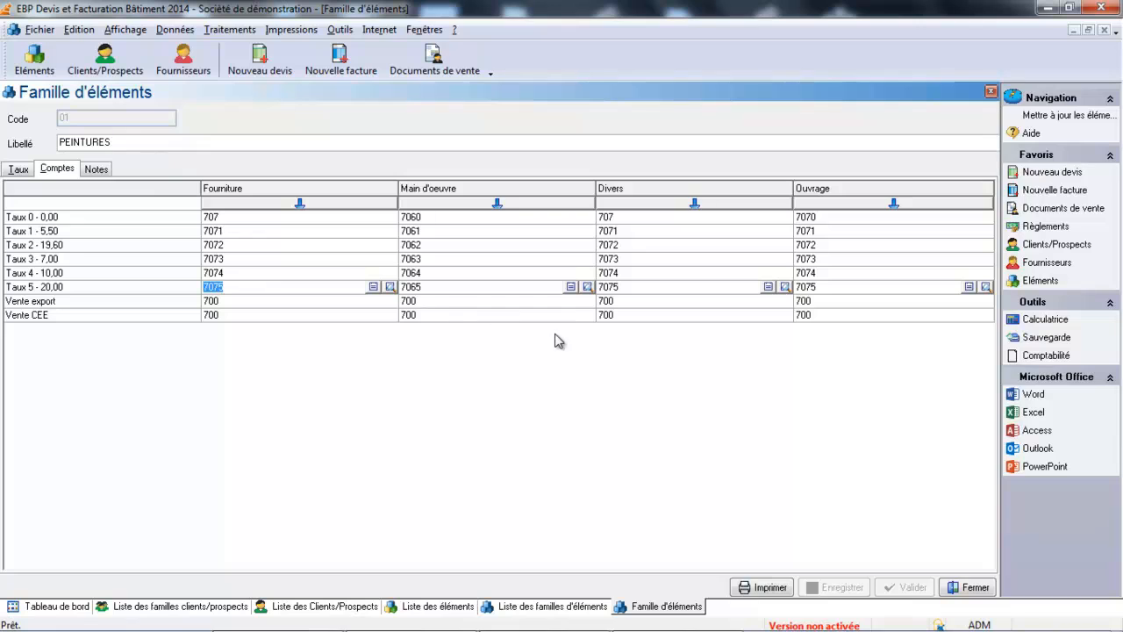
pyautogui.click(962, 587)
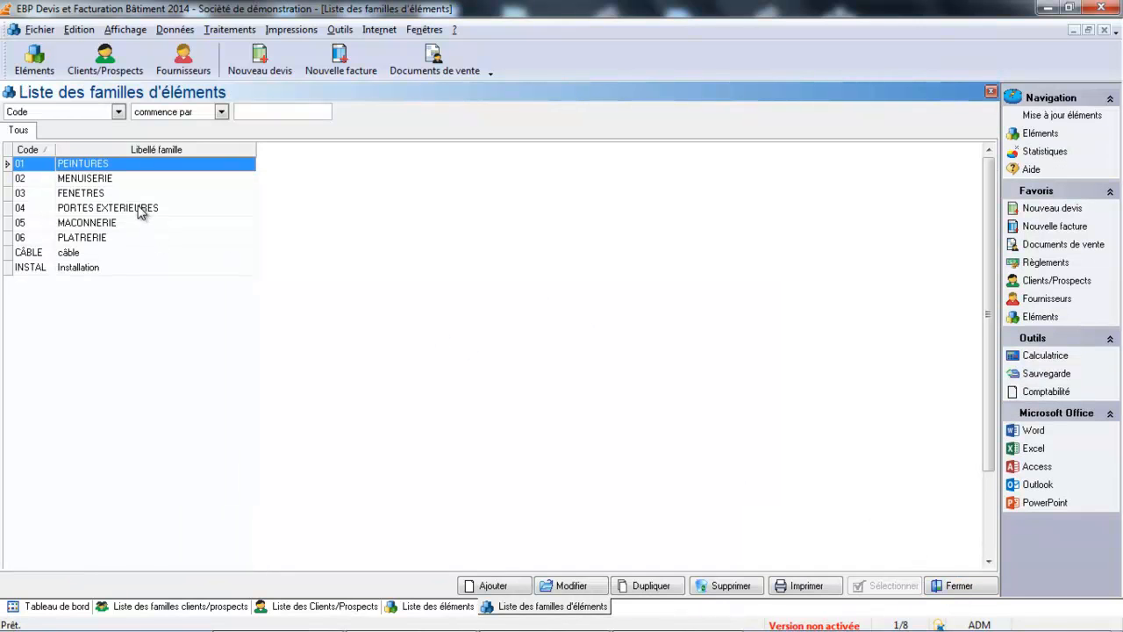
# Review the accounts of the Installation element family and close its record.
pyautogui.click(121, 268)
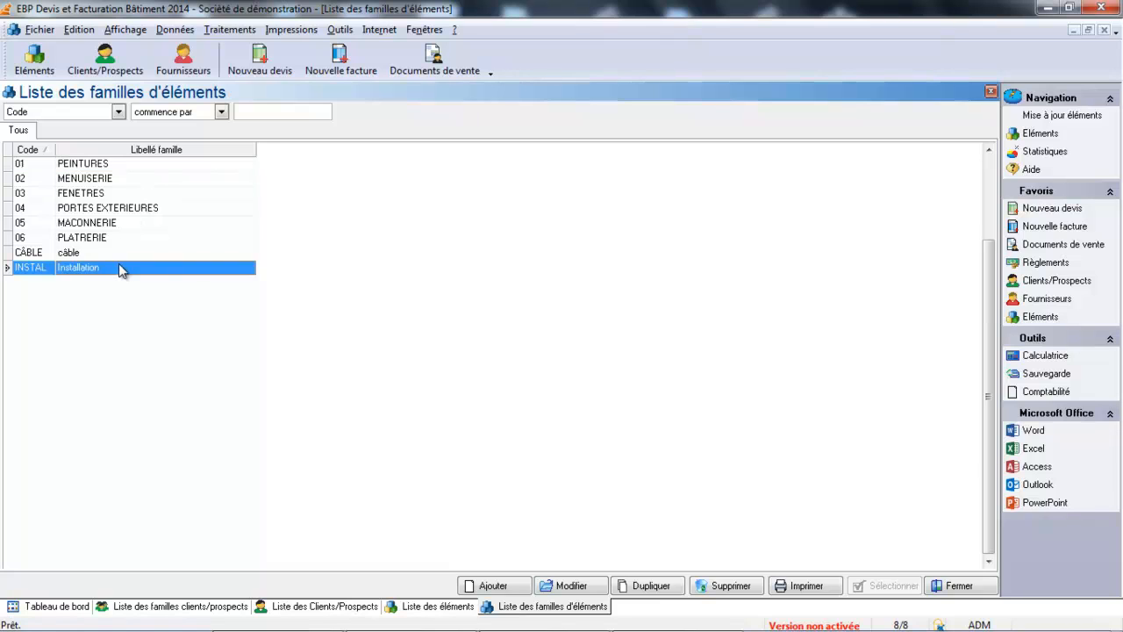
pyautogui.doubleClick(120, 267)
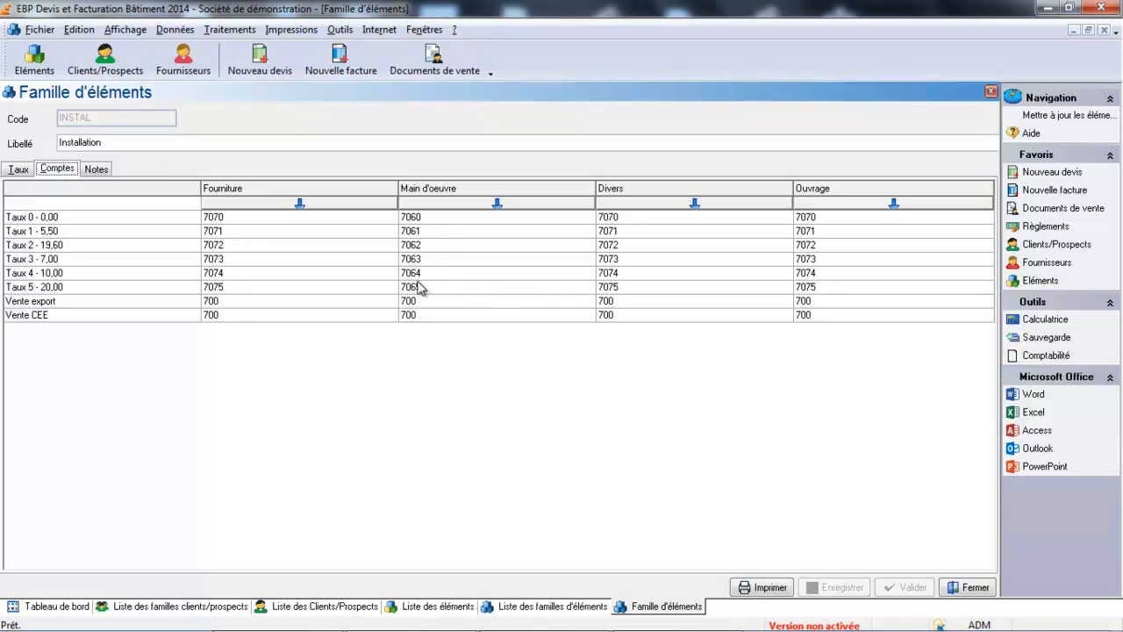
pyautogui.click(966, 588)
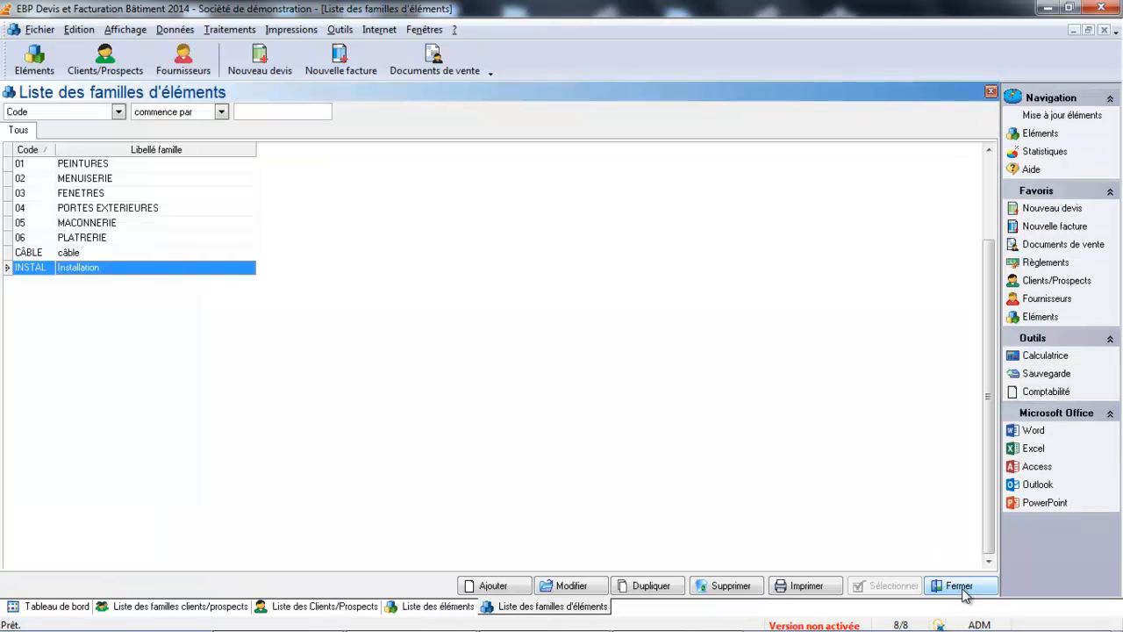
# Open the Fournitures diverses element (EL00009) from the Divers category of the elements list.
pyautogui.click(179, 31)
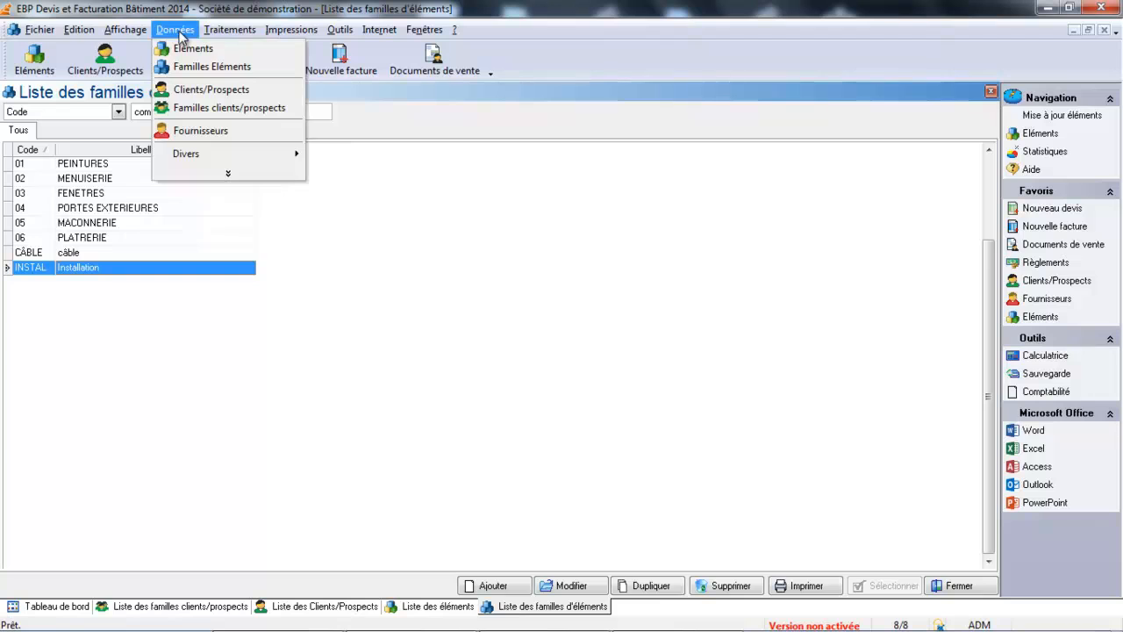
pyautogui.click(184, 49)
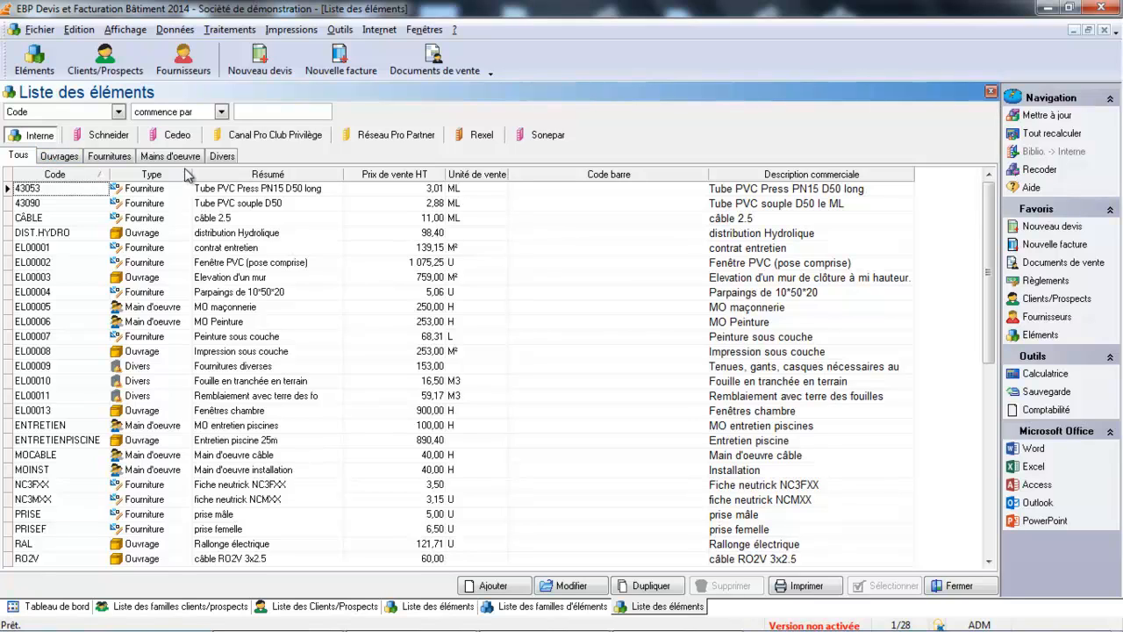
pyautogui.click(221, 156)
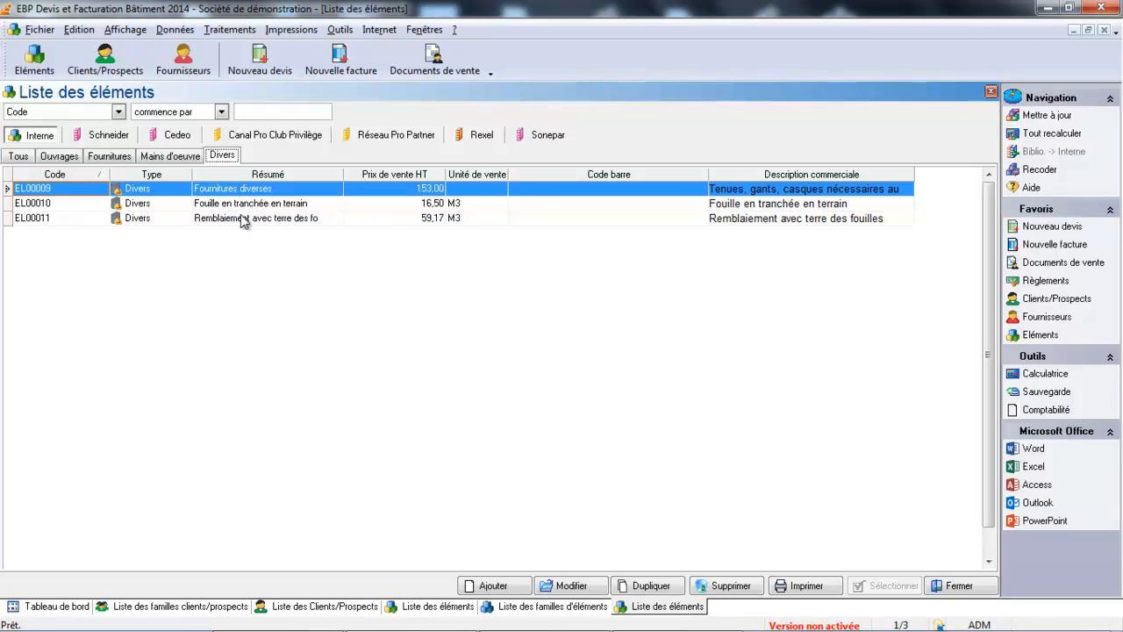
pyautogui.click(209, 191)
pyautogui.doubleClick(210, 192)
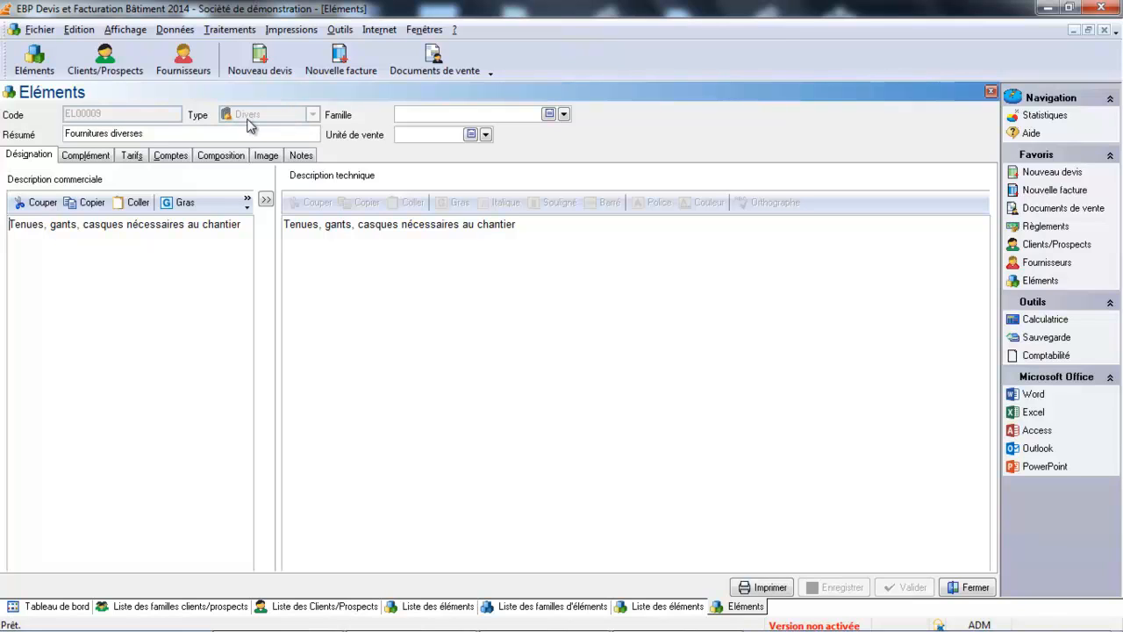
# Review the element's available families, summary, commercial description and complementary information.
pyautogui.click(564, 115)
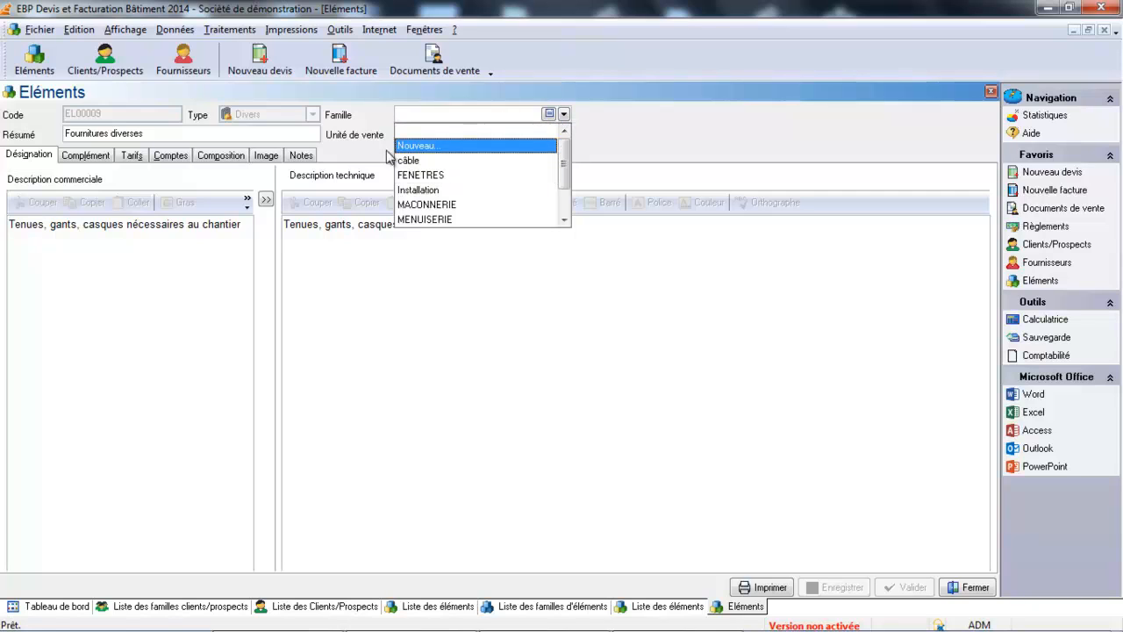
pyautogui.click(369, 288)
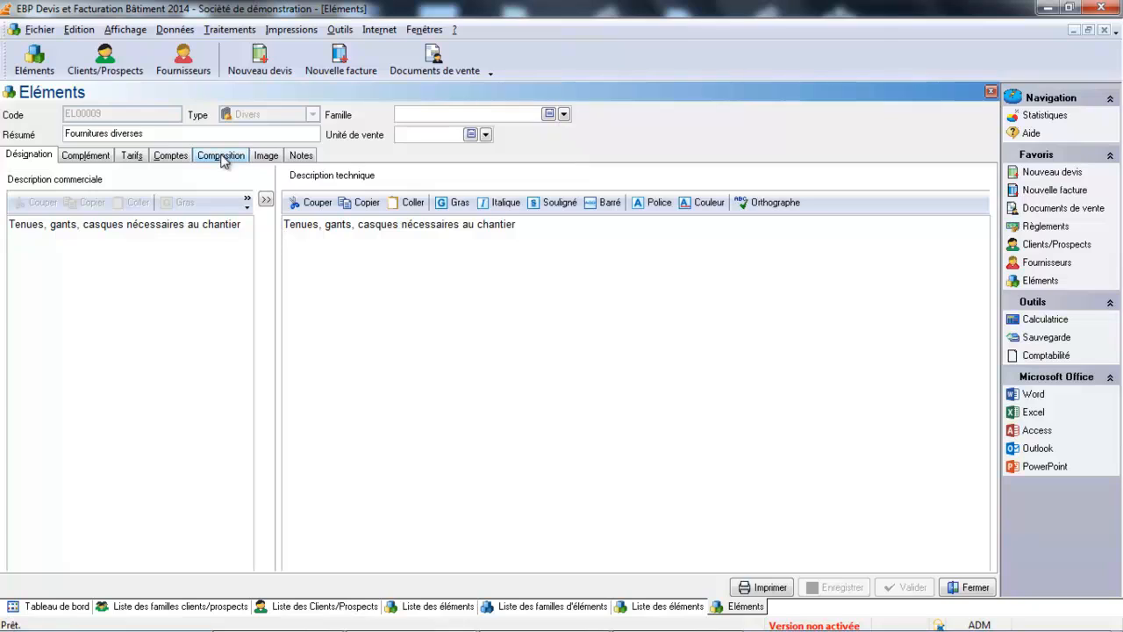
pyautogui.click(176, 133)
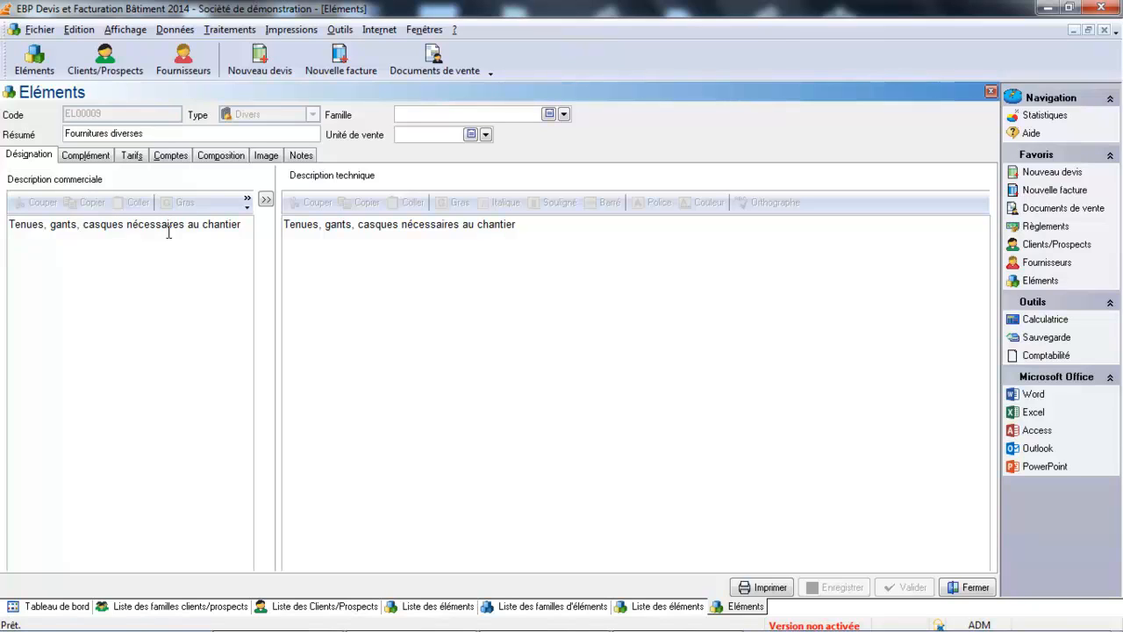
pyautogui.click(247, 225)
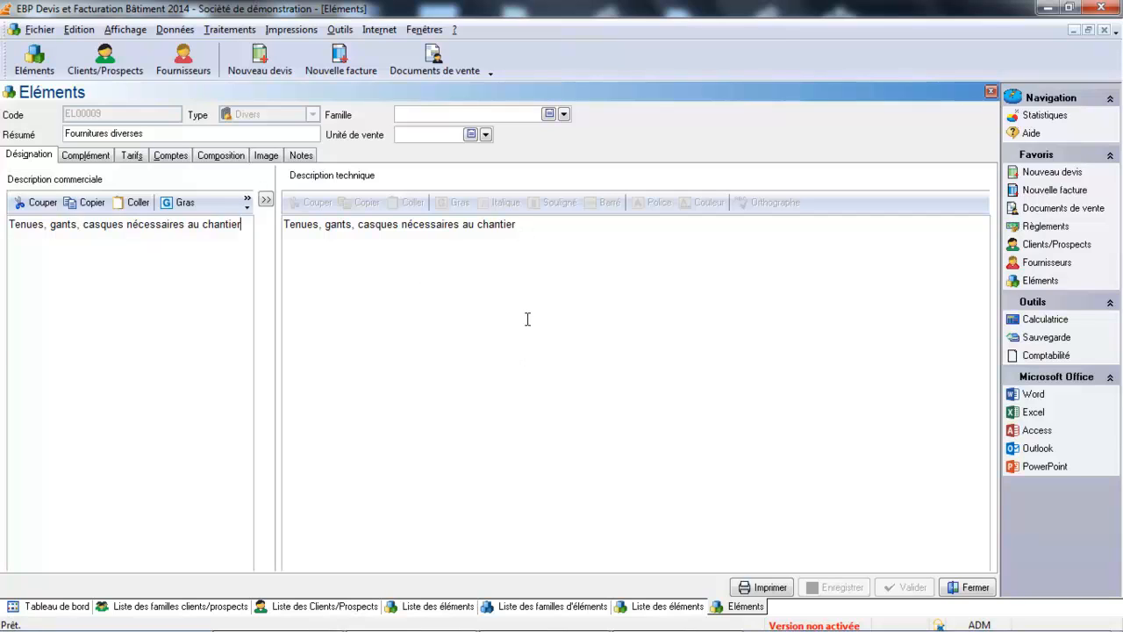
pyautogui.click(93, 162)
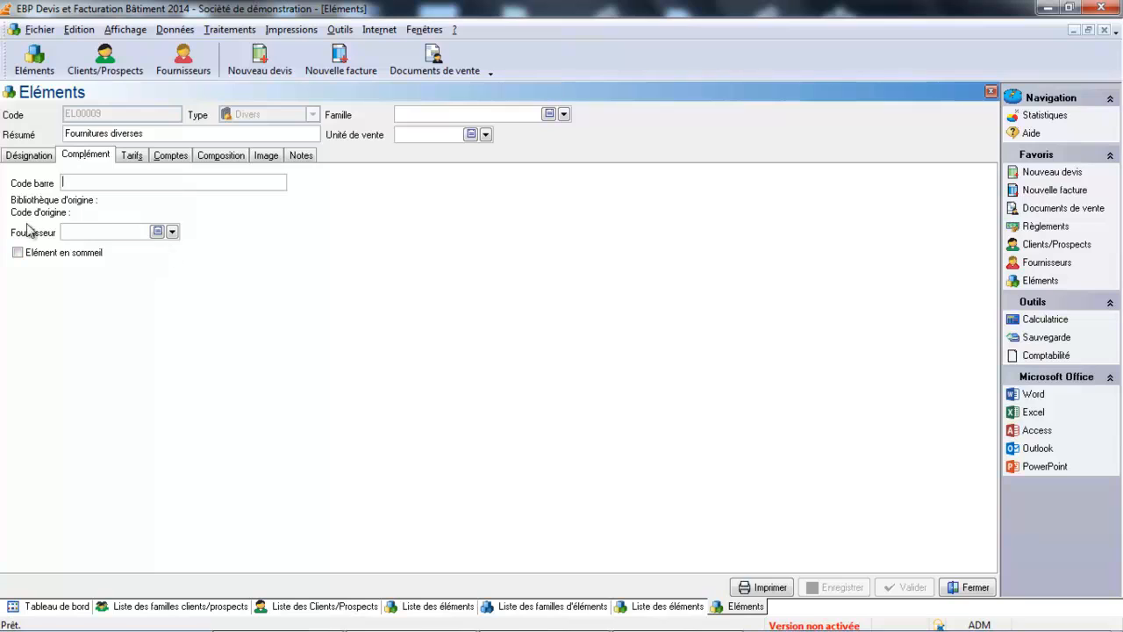
# Set the Déboursé sec of the Fournitures diverses element to 90 euros in its pricing details.
pyautogui.click(132, 158)
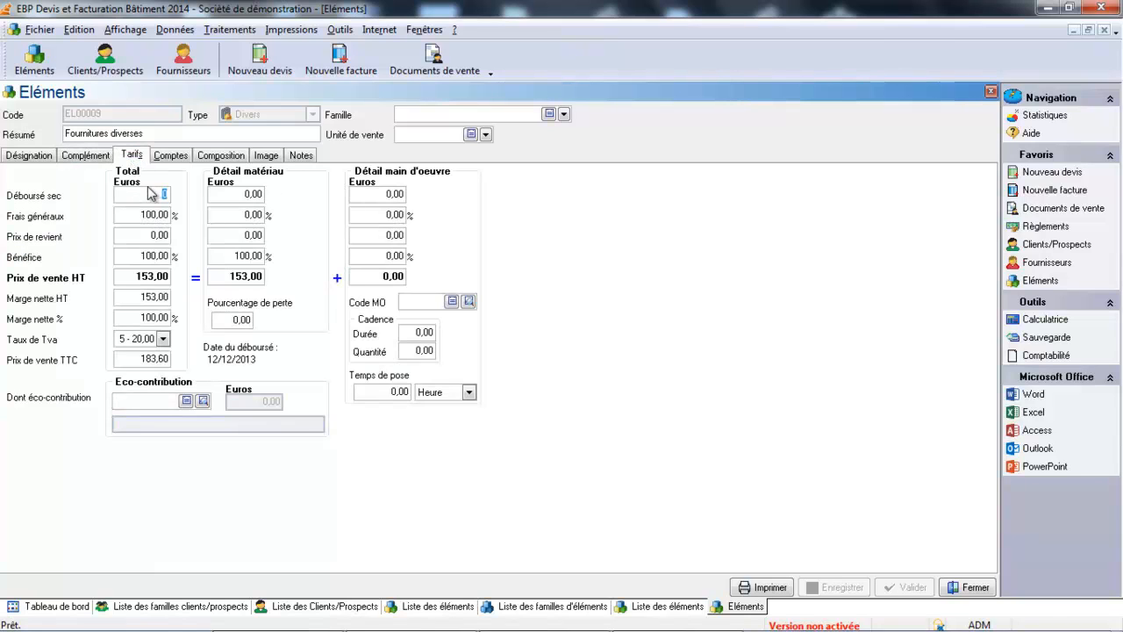
pyautogui.click(120, 278)
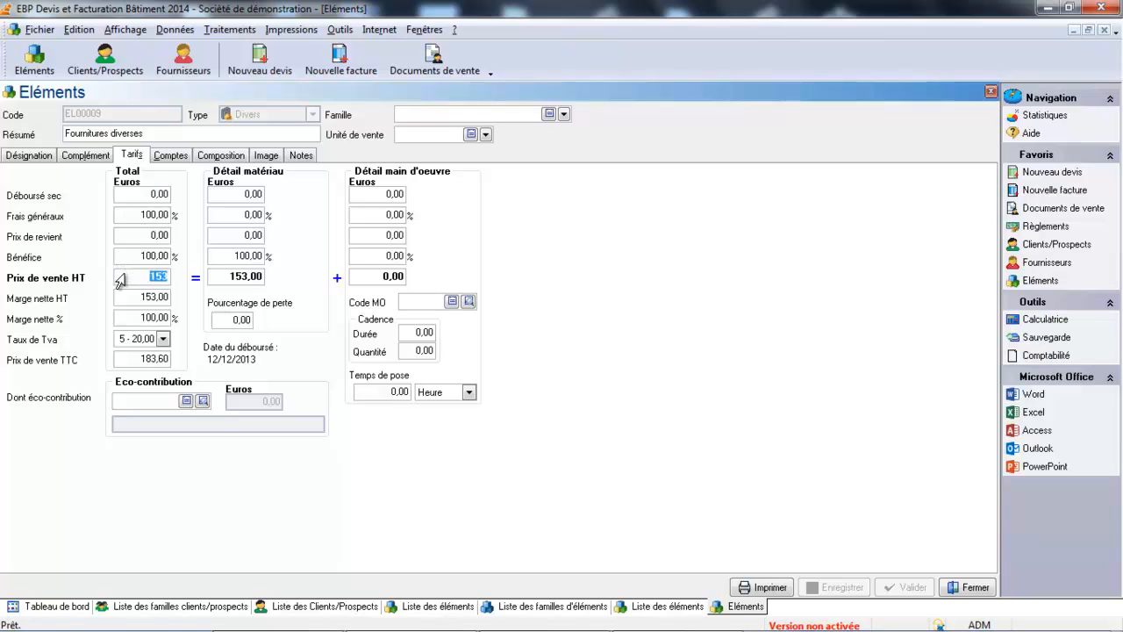
pyautogui.click(119, 200)
pyautogui.write('90')
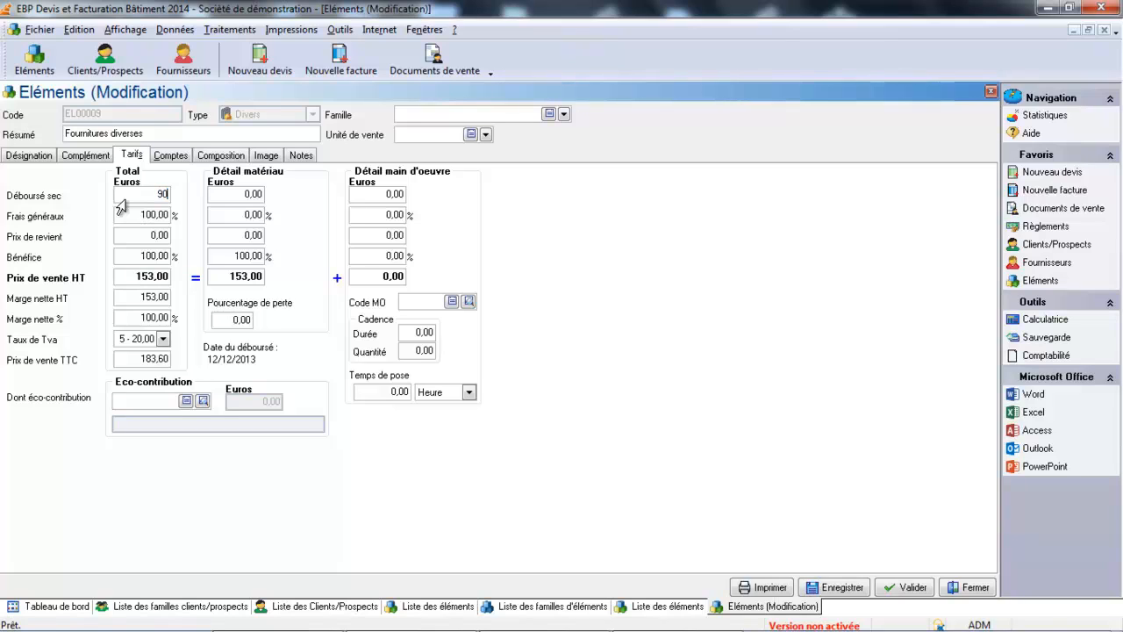
pyautogui.press('Tab')
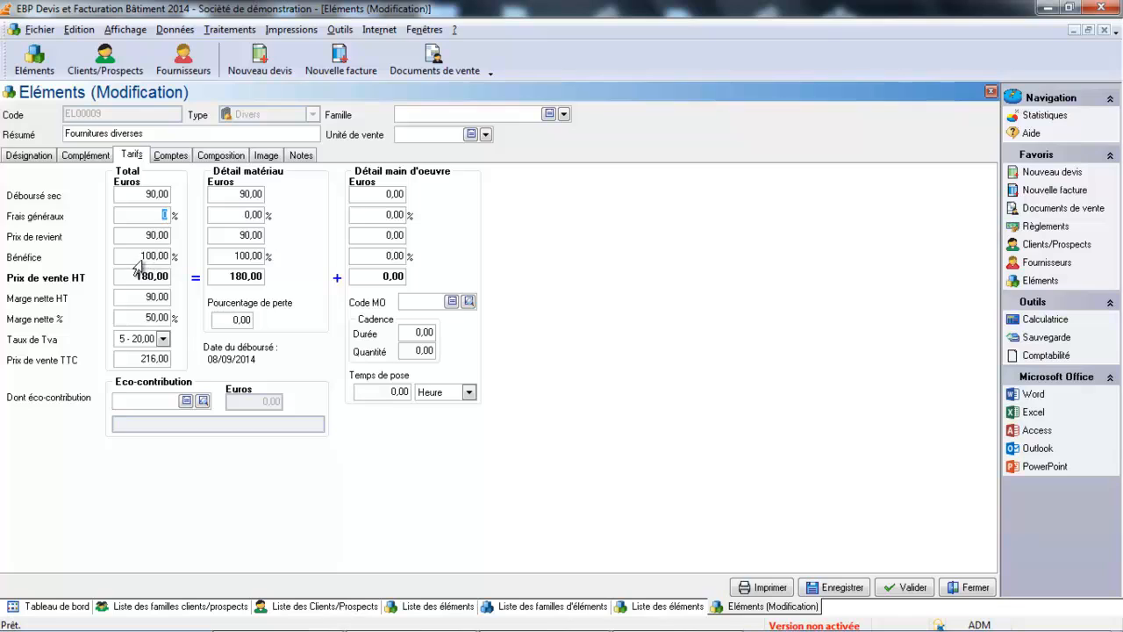
# Set the total Bénéfice to 0 % and the Prix de vente HT to 153 euros.
pyautogui.press('Tab')
pyautogui.write('0')
pyautogui.press('Tab')
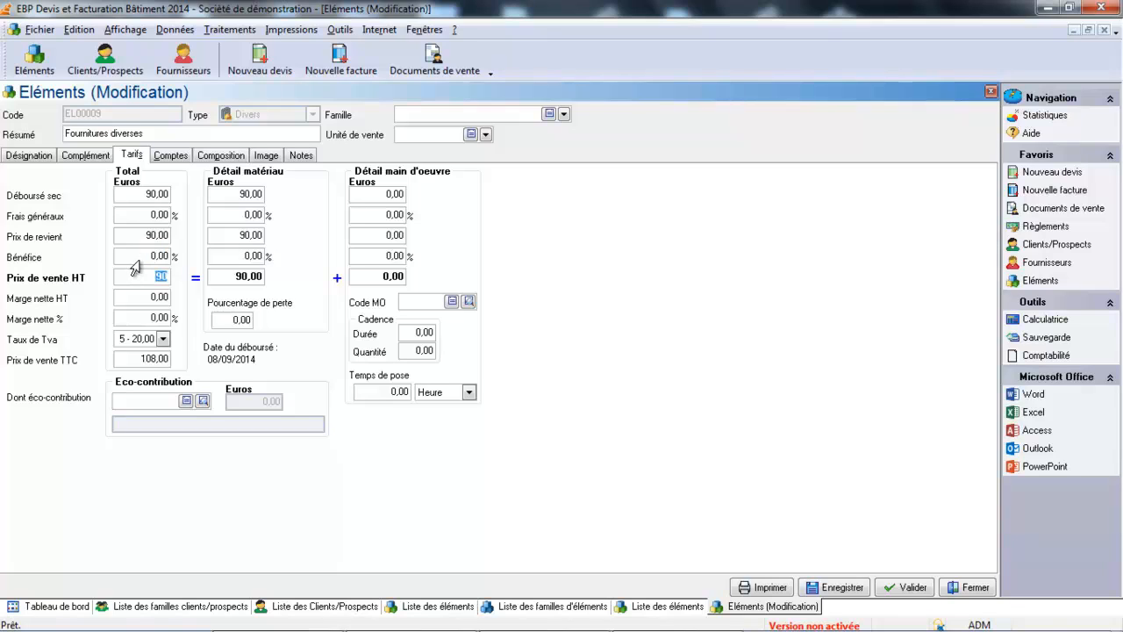
pyautogui.write('53')
pyautogui.press('Tab')
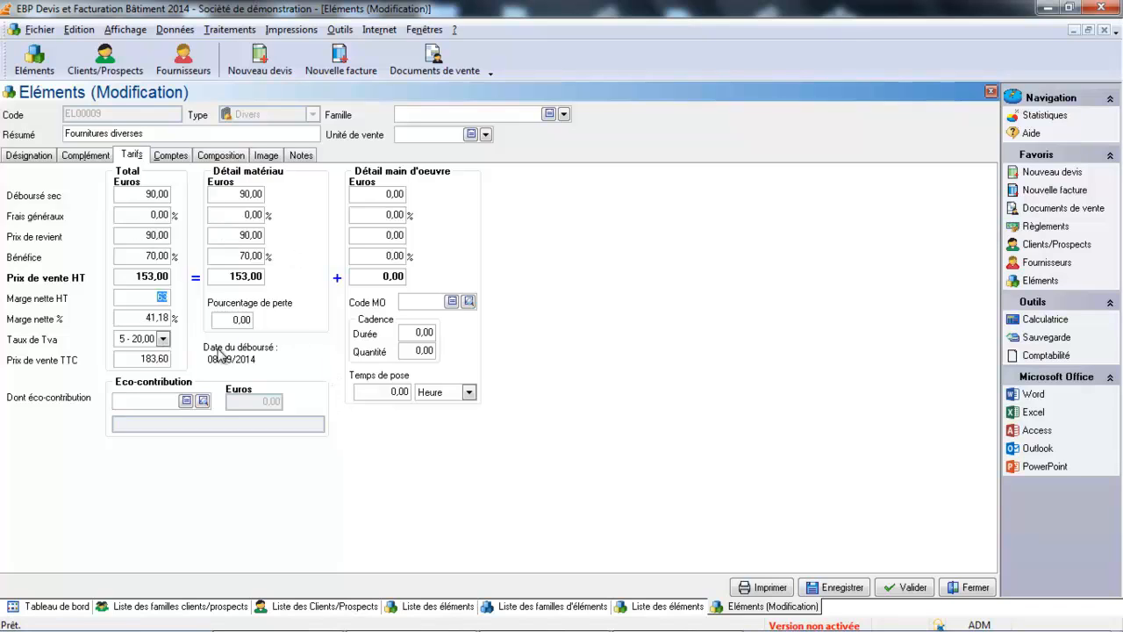
# Review the element's accounts and composition, and validate the modified record.
pyautogui.click(173, 156)
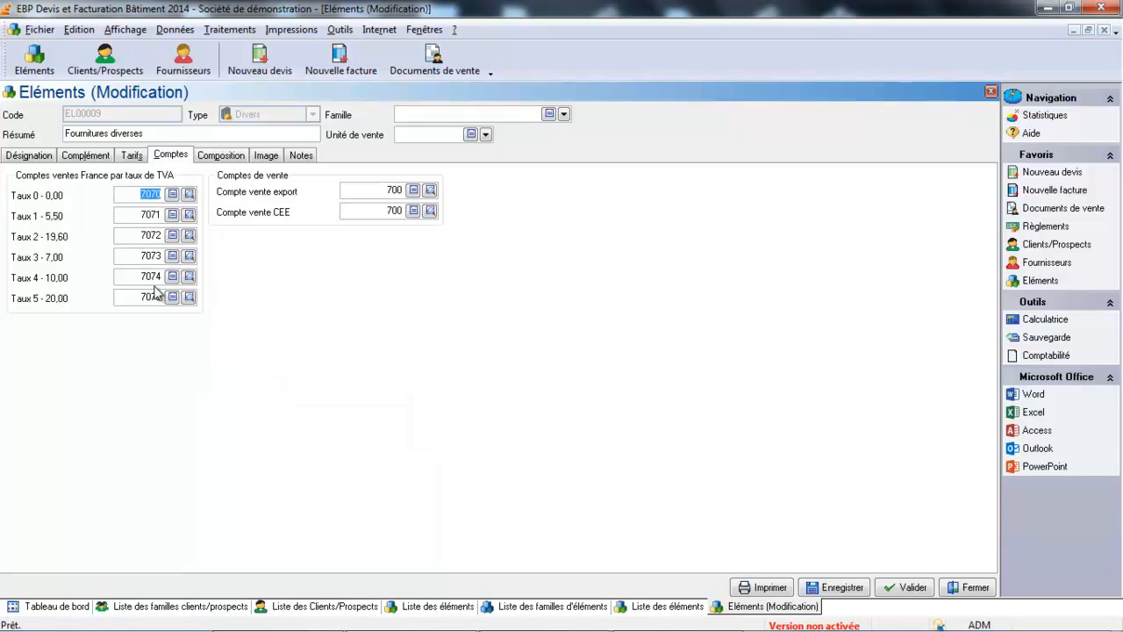
pyautogui.click(220, 161)
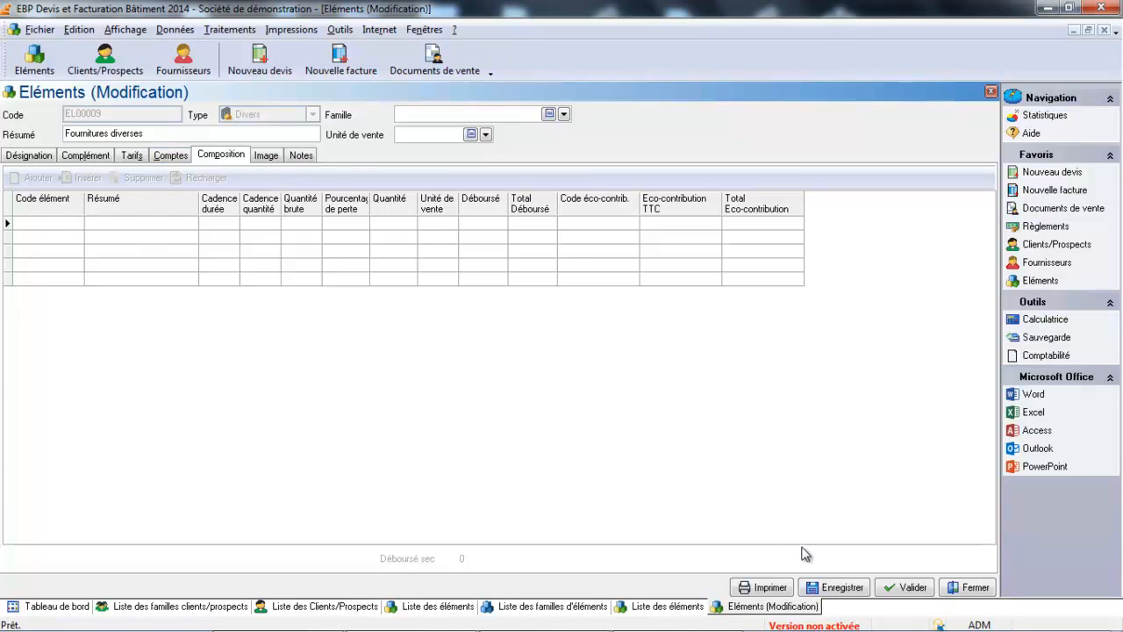
pyautogui.click(912, 588)
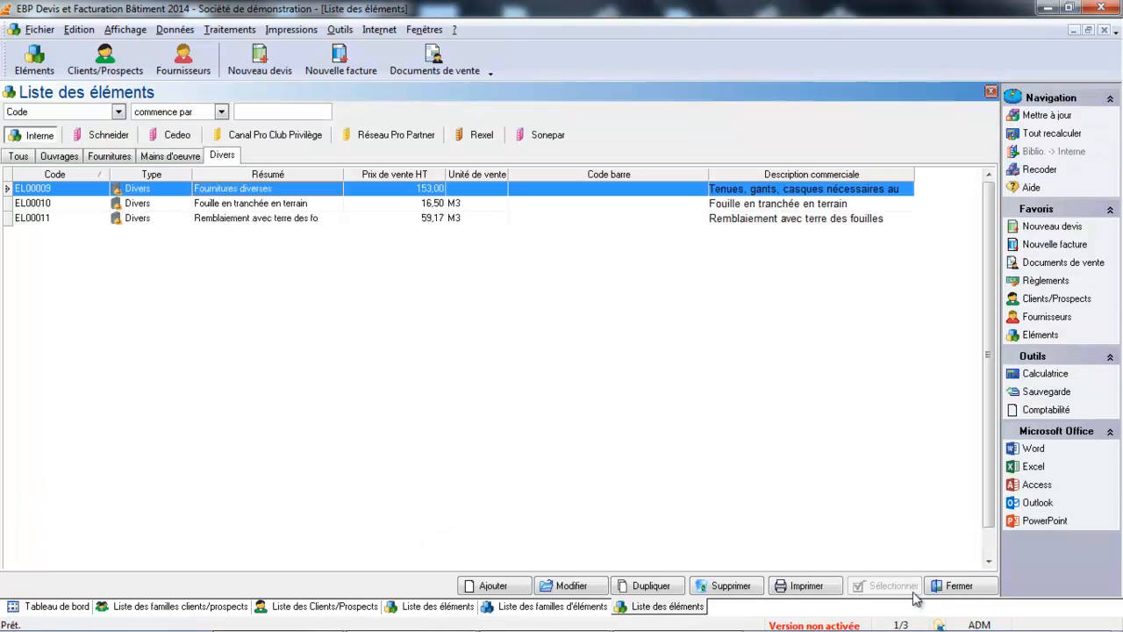
# Open the MO Peinture labour element for modification and select PEINTURES as its family.
pyautogui.click(169, 156)
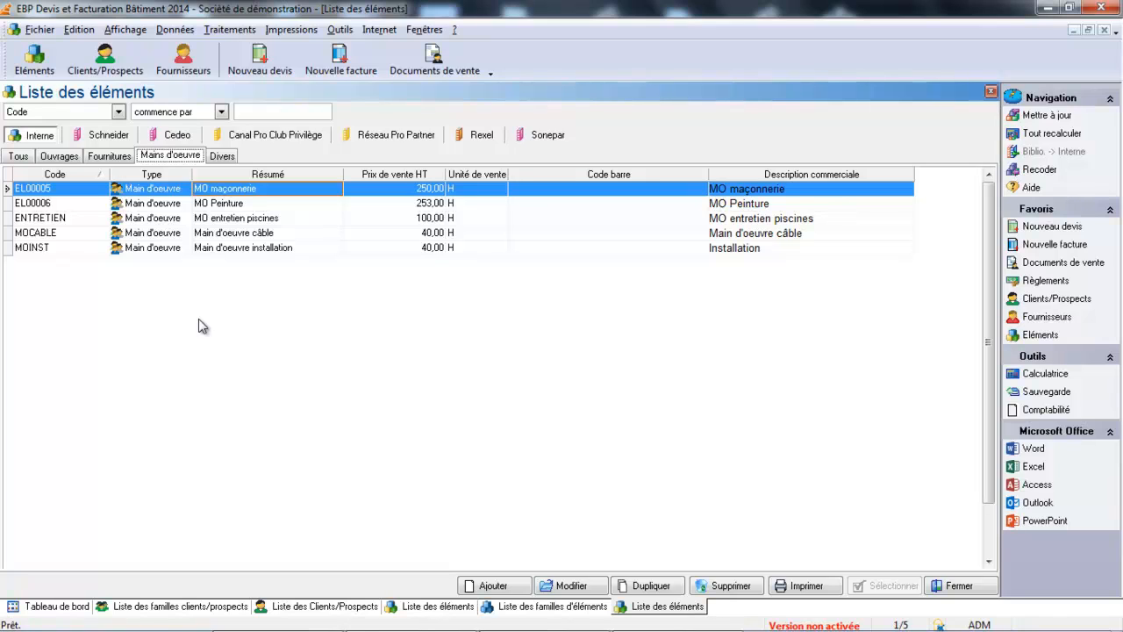
pyautogui.click(243, 207)
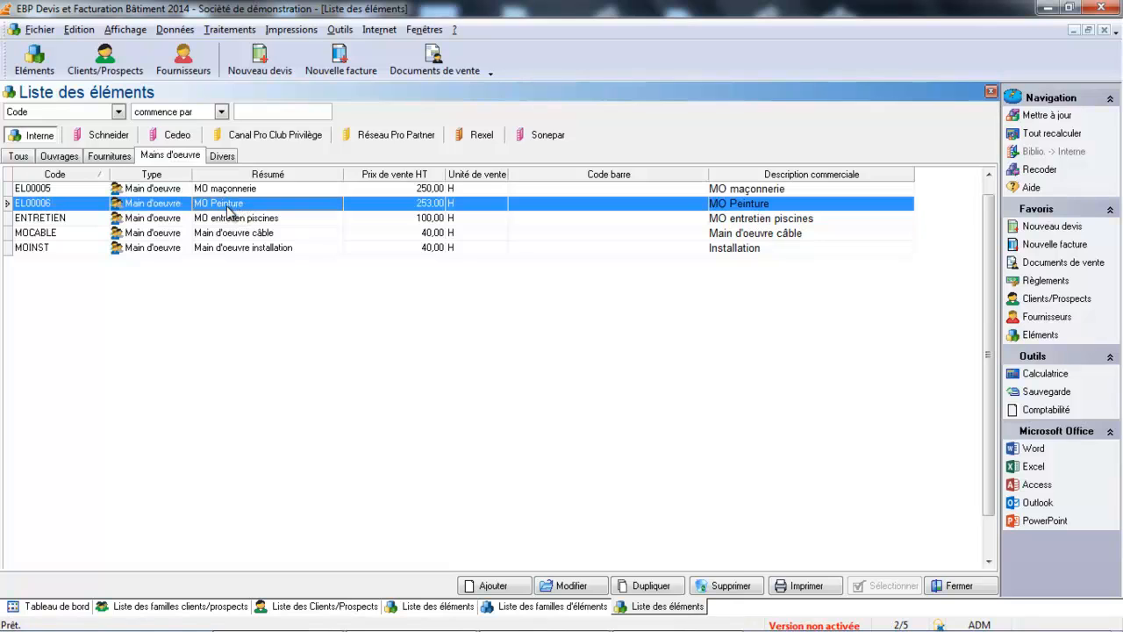
pyautogui.doubleClick(228, 209)
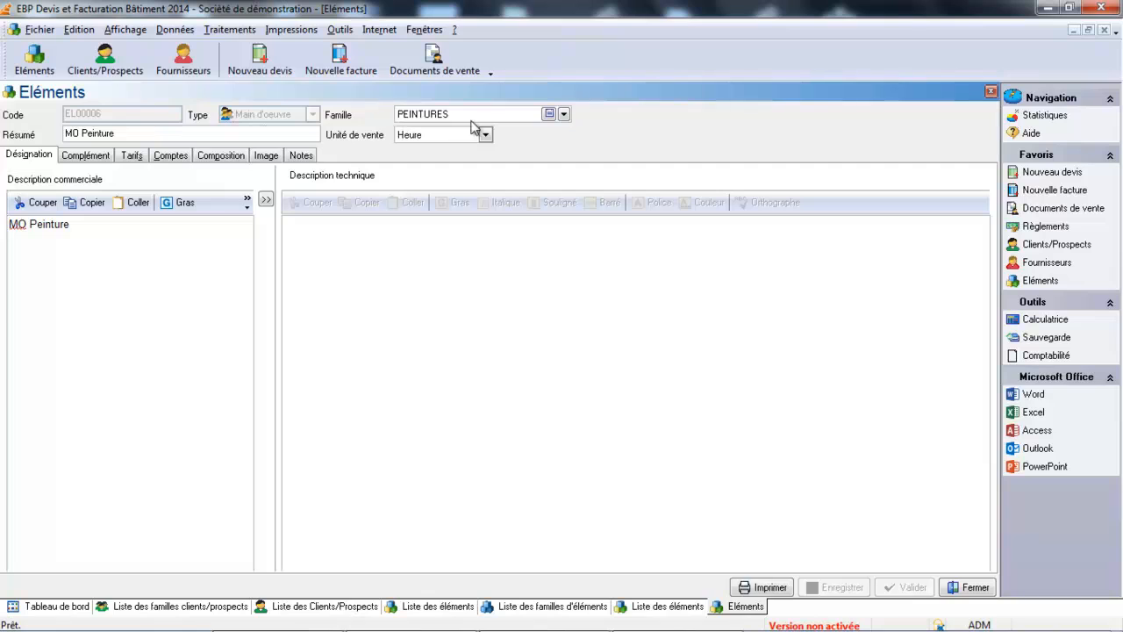
pyautogui.click(563, 114)
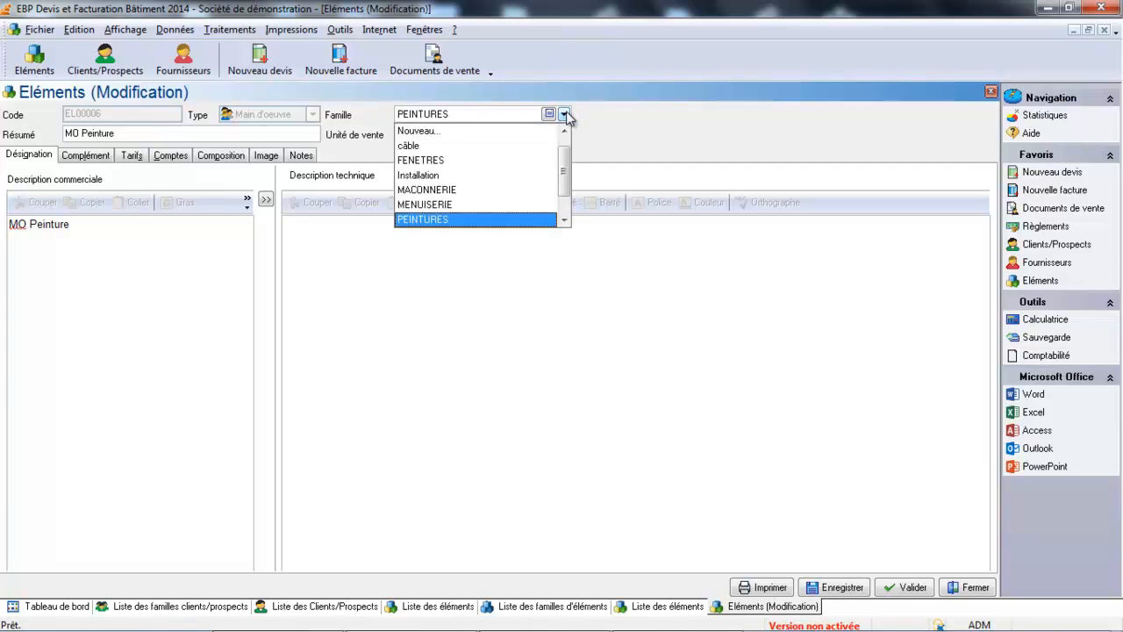
pyautogui.click(475, 220)
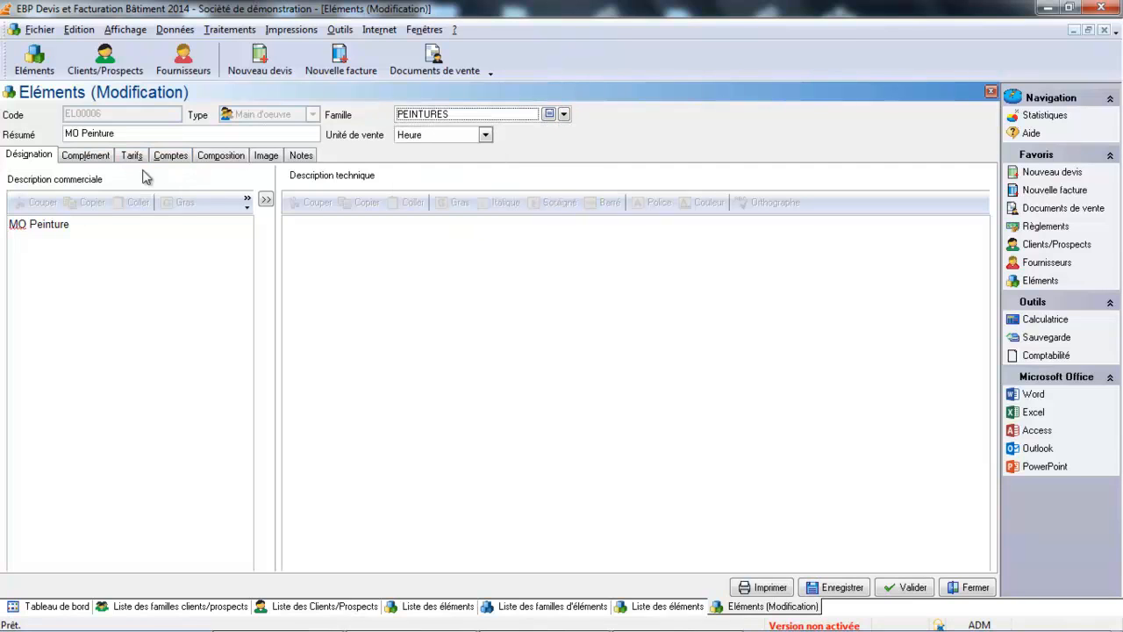
# Review the MO Peinture element's sales accounts, commercial description, complementary information and pricing.
pyautogui.click(181, 158)
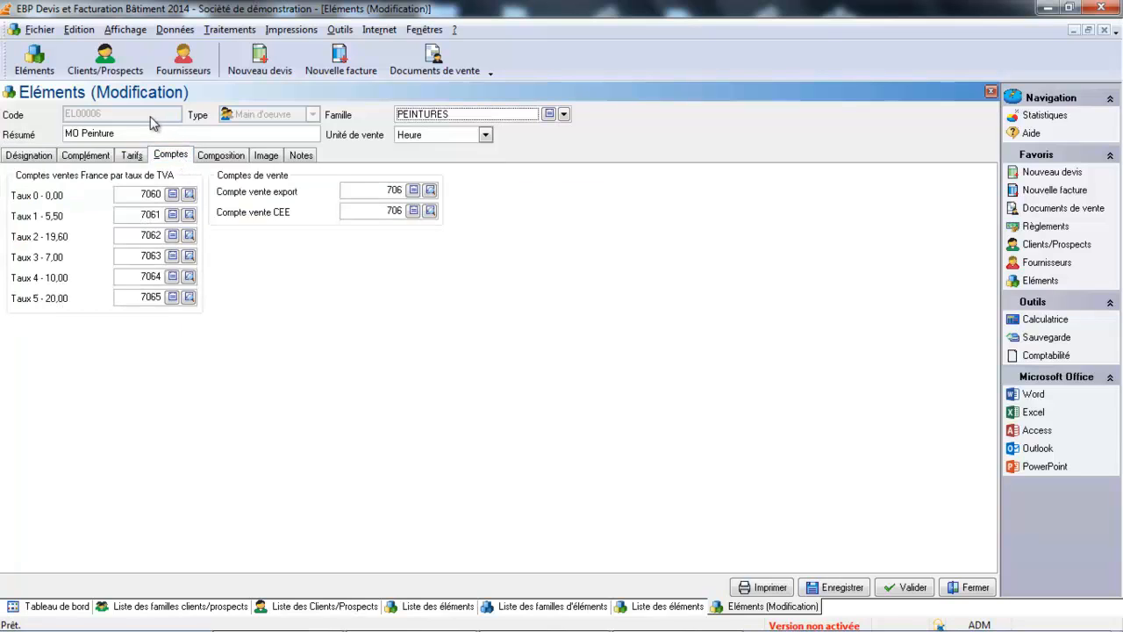
pyautogui.click(44, 156)
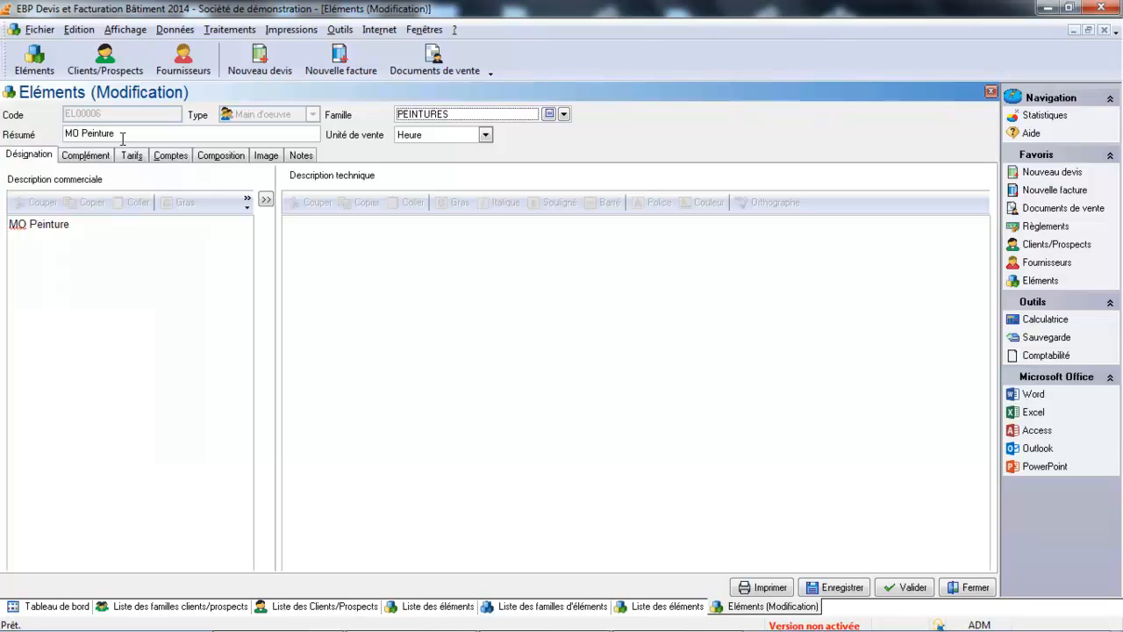
pyautogui.click(81, 225)
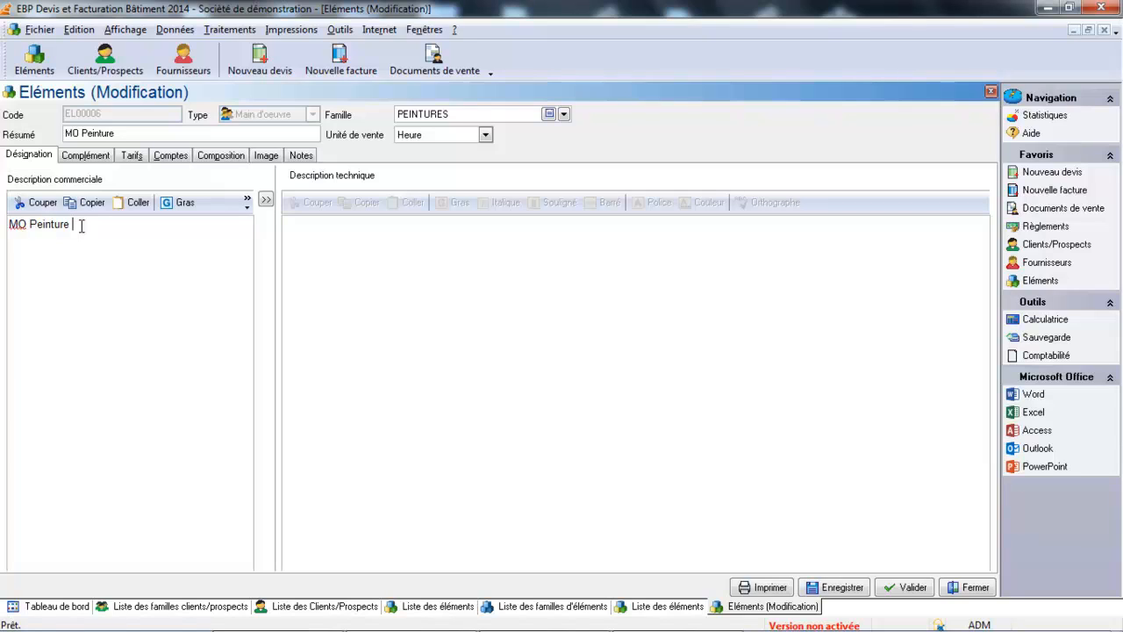
pyautogui.click(95, 163)
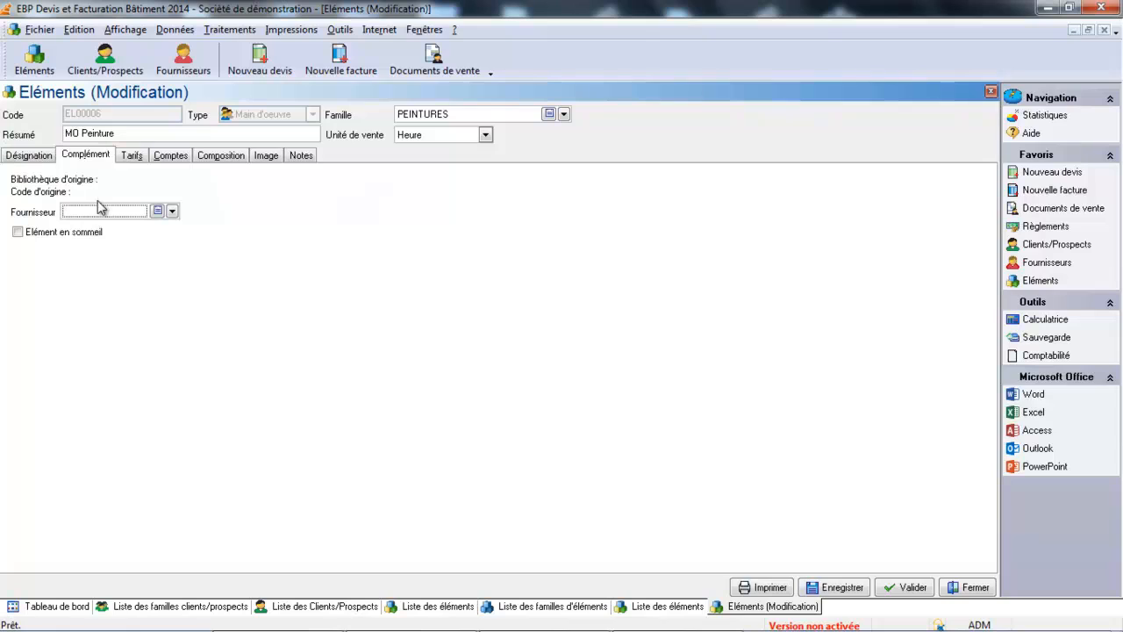
pyautogui.click(133, 155)
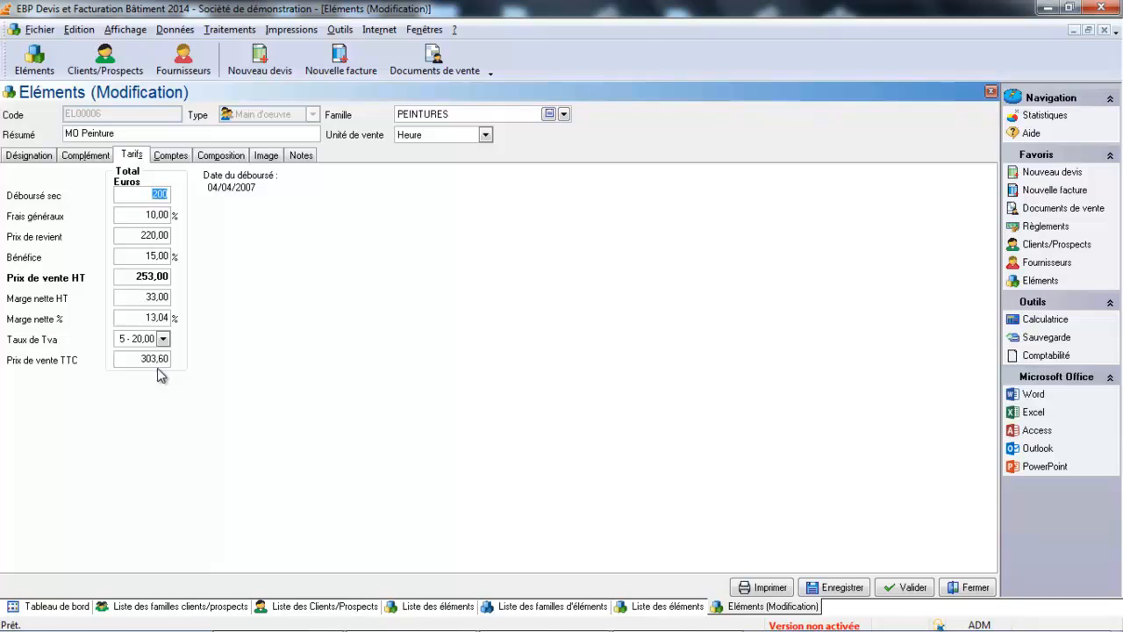
pyautogui.click(170, 156)
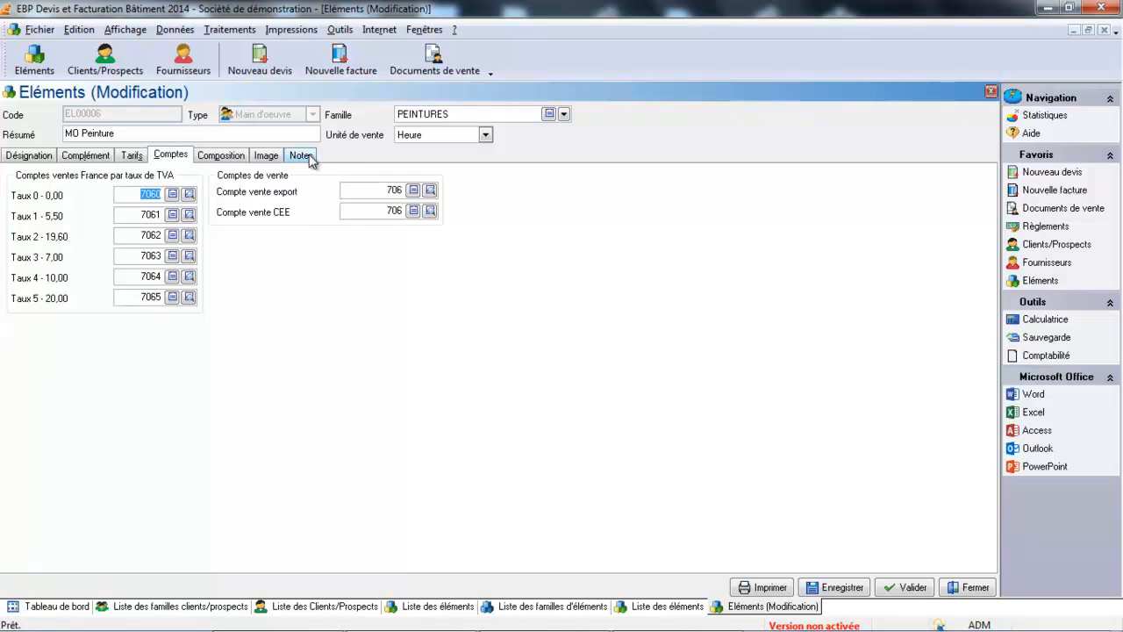
# Select Heure as the MO Peinture element's sales unit and validate the record.
pyautogui.click(485, 135)
pyautogui.click(466, 150)
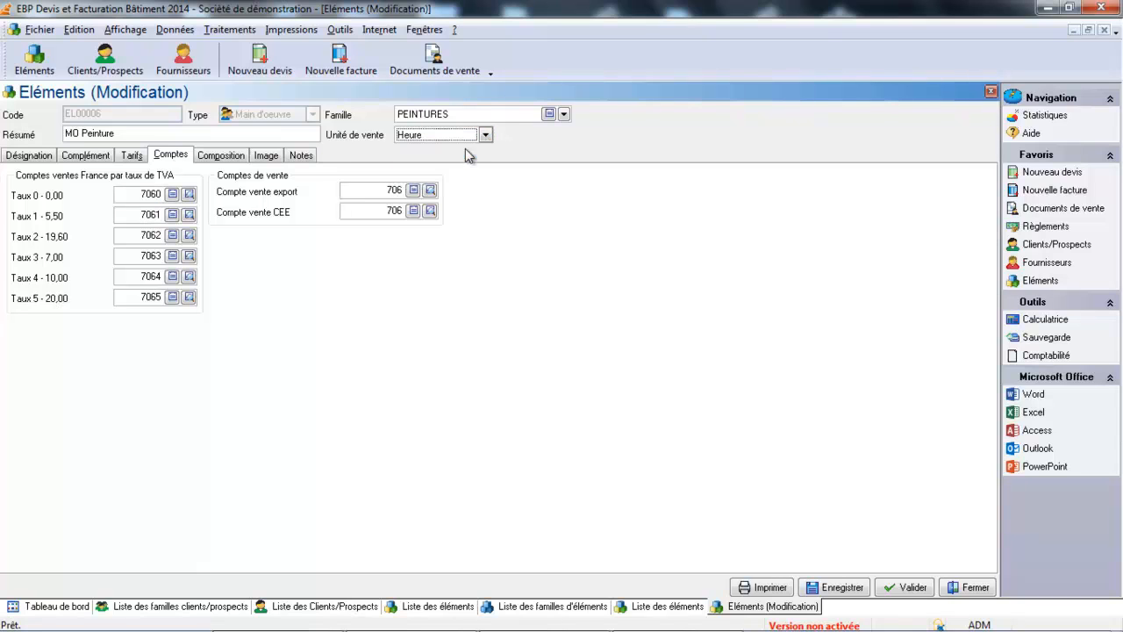
pyautogui.click(904, 591)
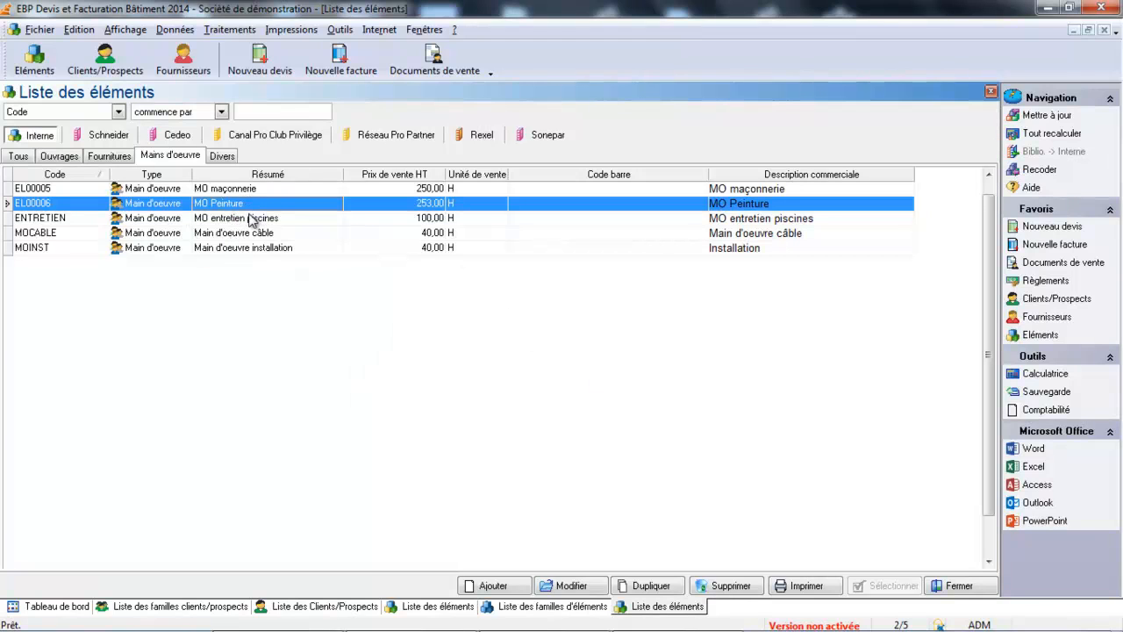
# Open the Peinture sous couche supply element and assign Grossiste (peinture) as its supplier.
pyautogui.click(128, 160)
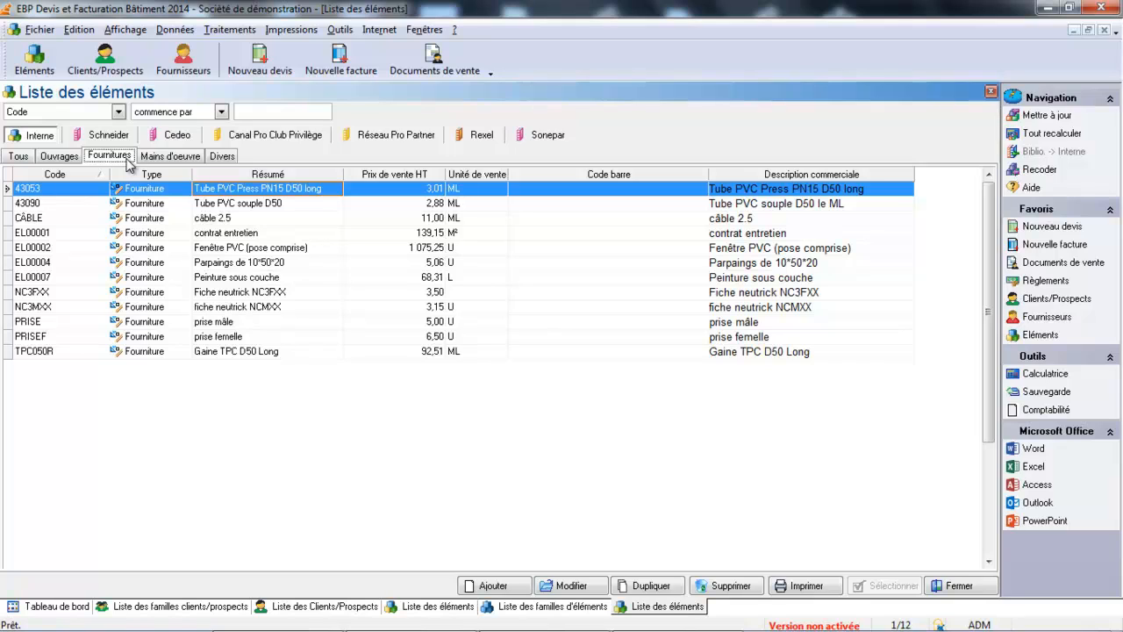
pyautogui.click(213, 278)
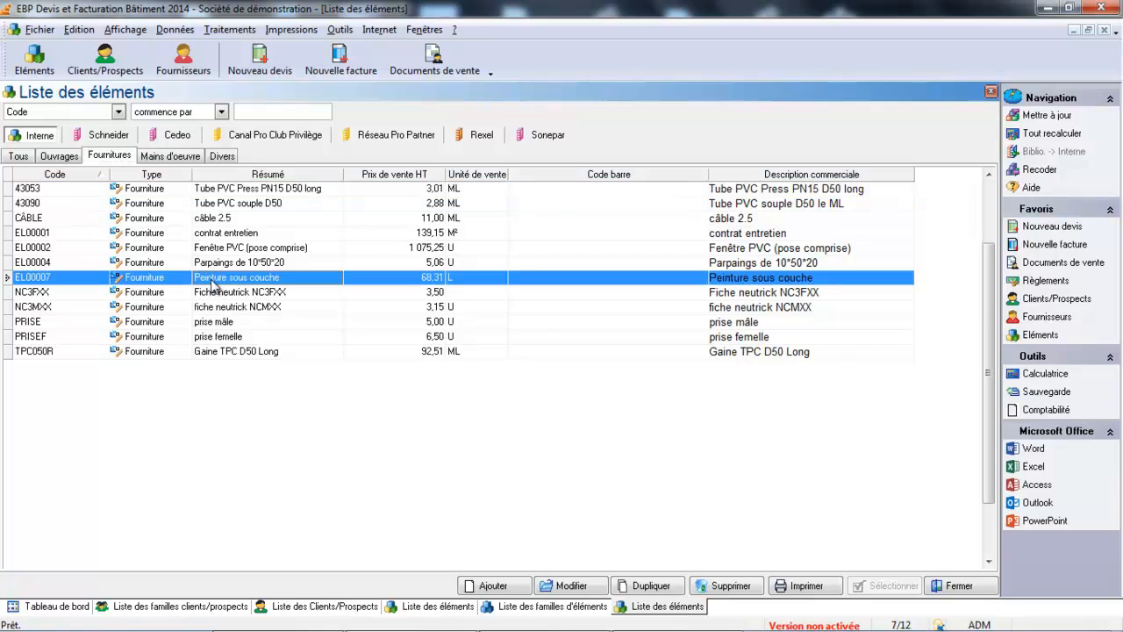
pyautogui.doubleClick(211, 280)
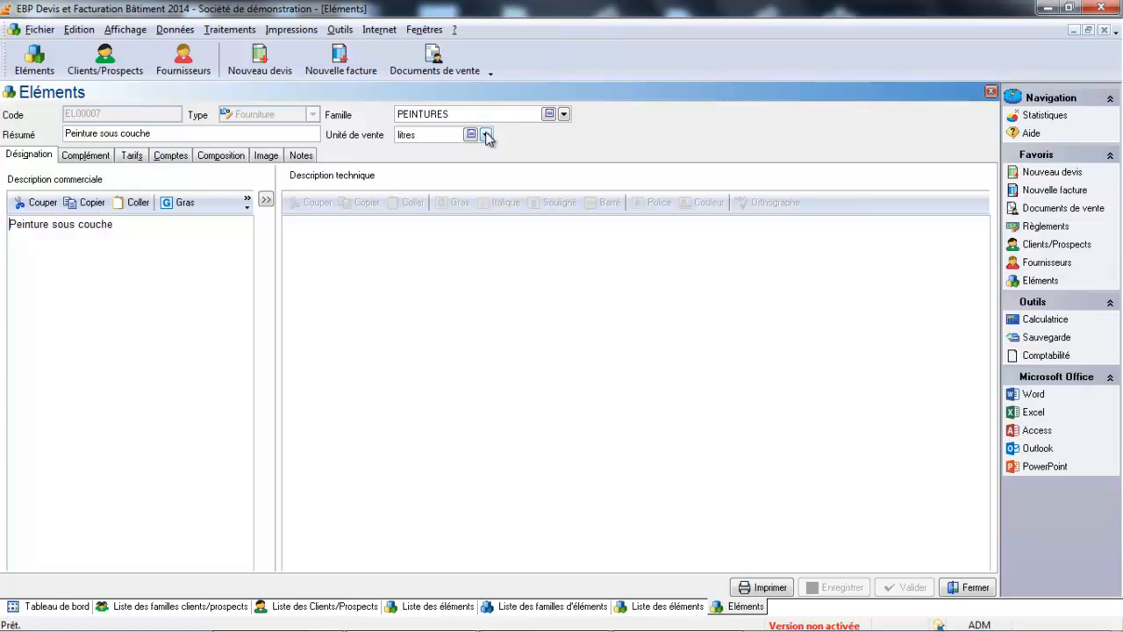
pyautogui.click(93, 160)
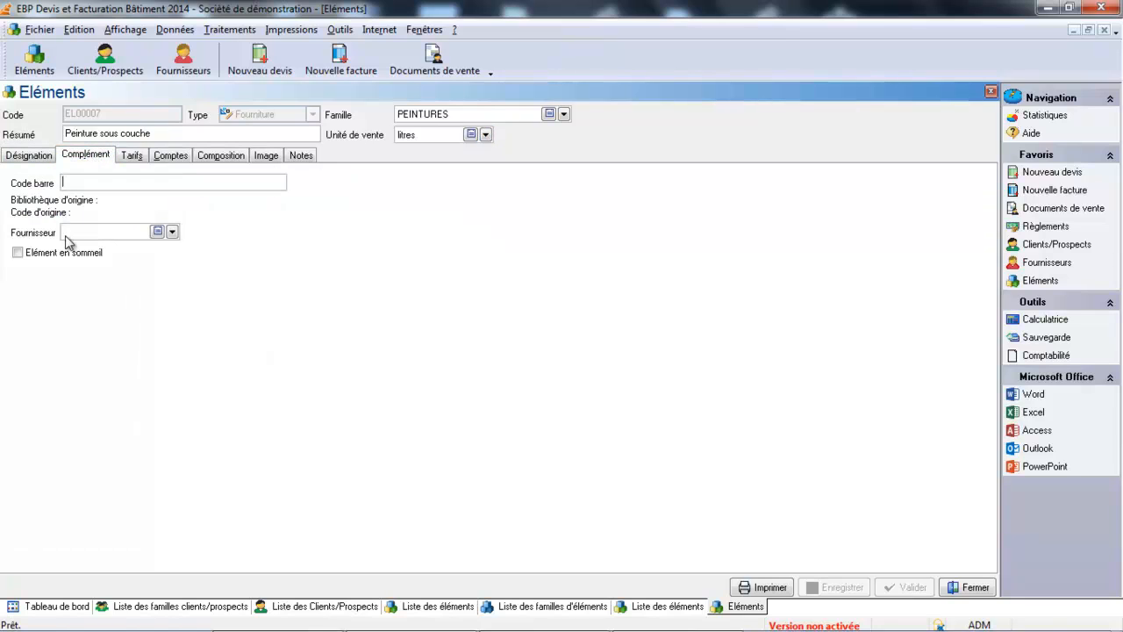
pyautogui.click(170, 230)
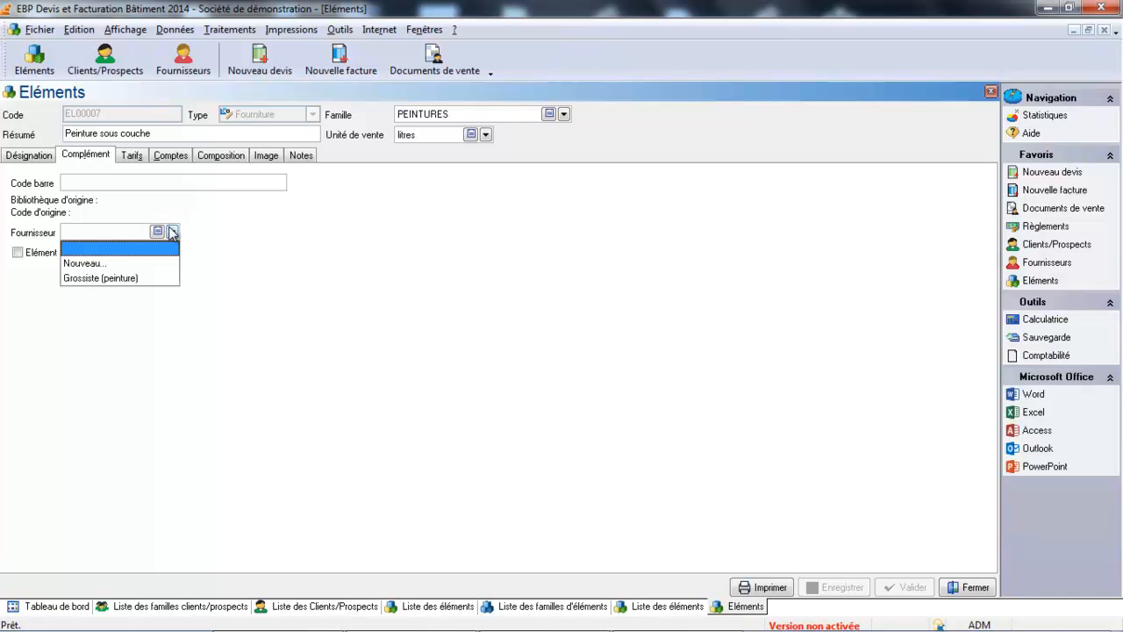
pyautogui.click(124, 278)
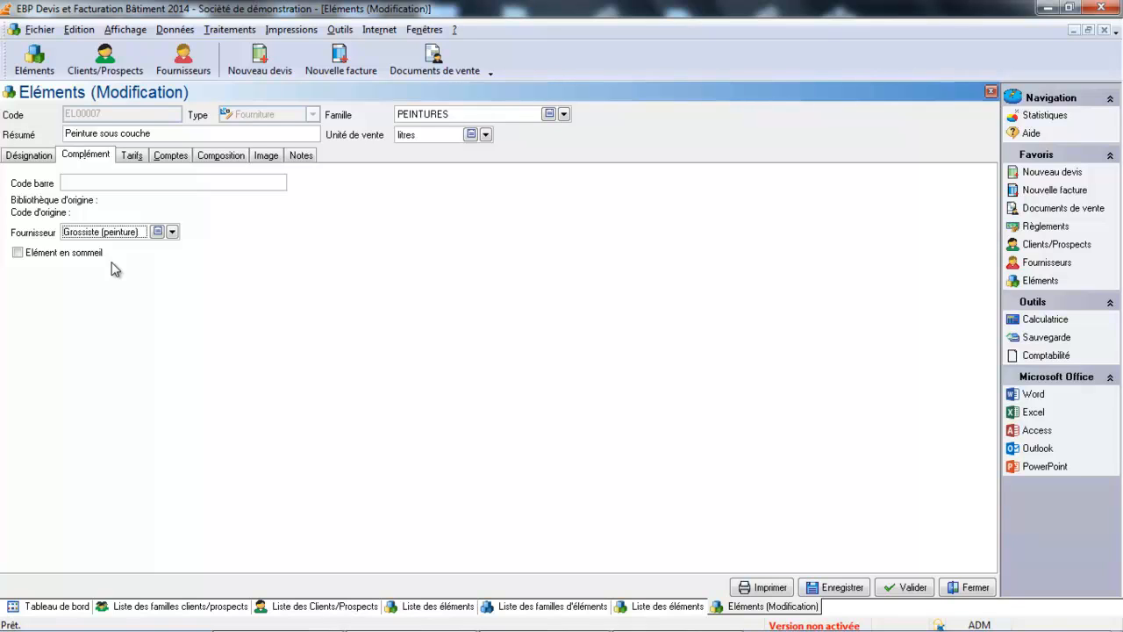
# Review the pricing and sales accounts of Peinture sous couche, and validate the modified record.
pyautogui.click(133, 158)
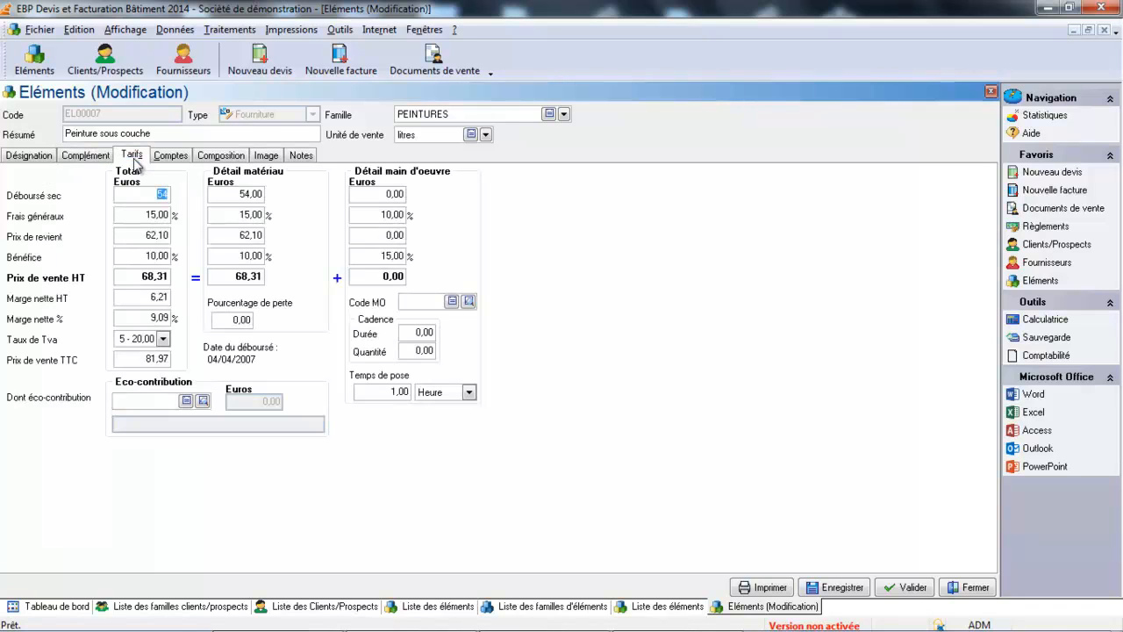
pyautogui.click(123, 280)
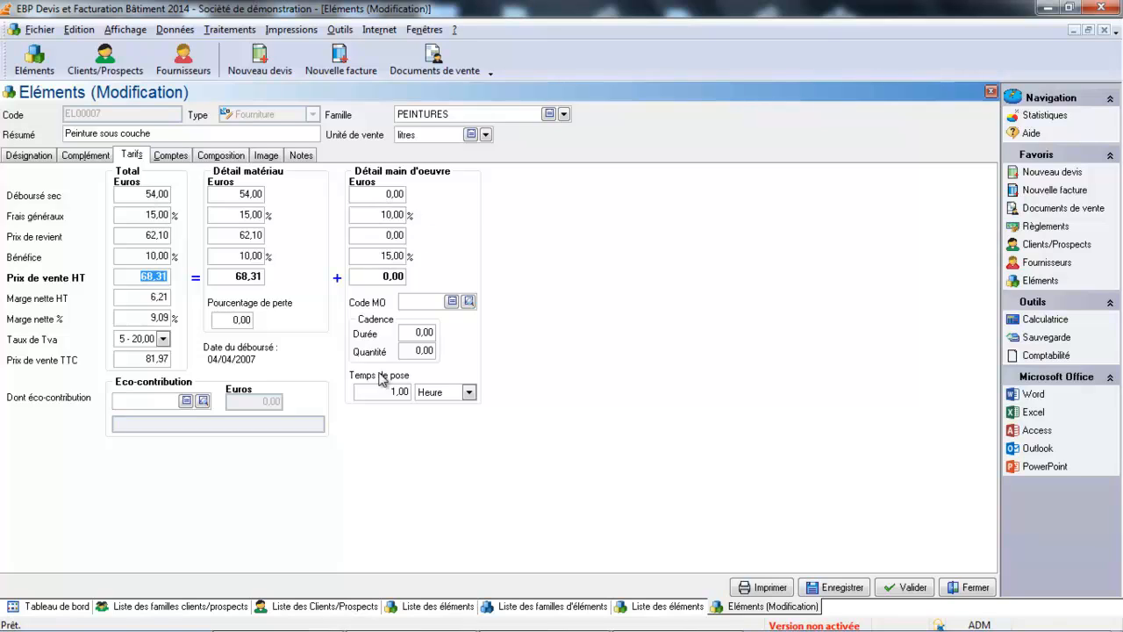
pyautogui.click(170, 155)
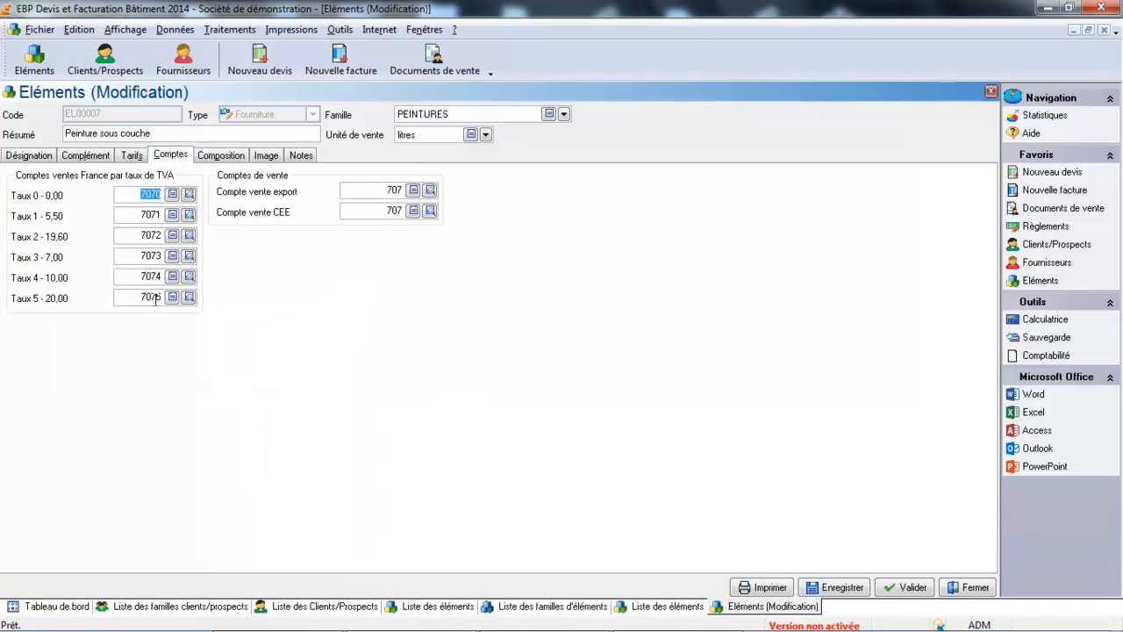
pyautogui.click(904, 589)
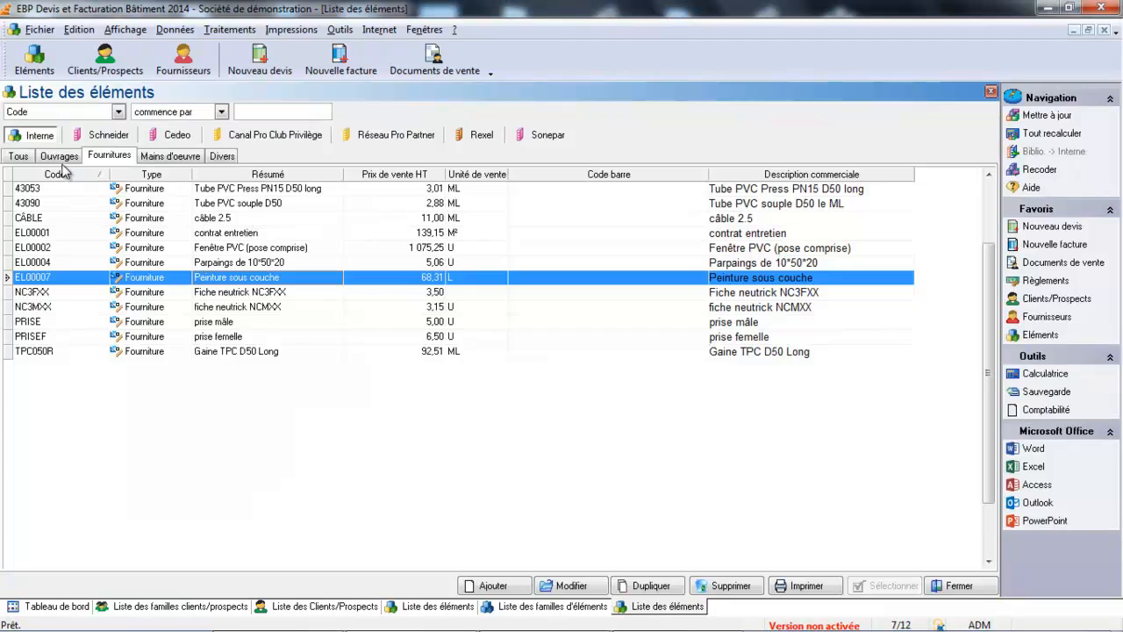
# Open the Impression sous couche work element and examine the items in its composition.
pyautogui.click(60, 156)
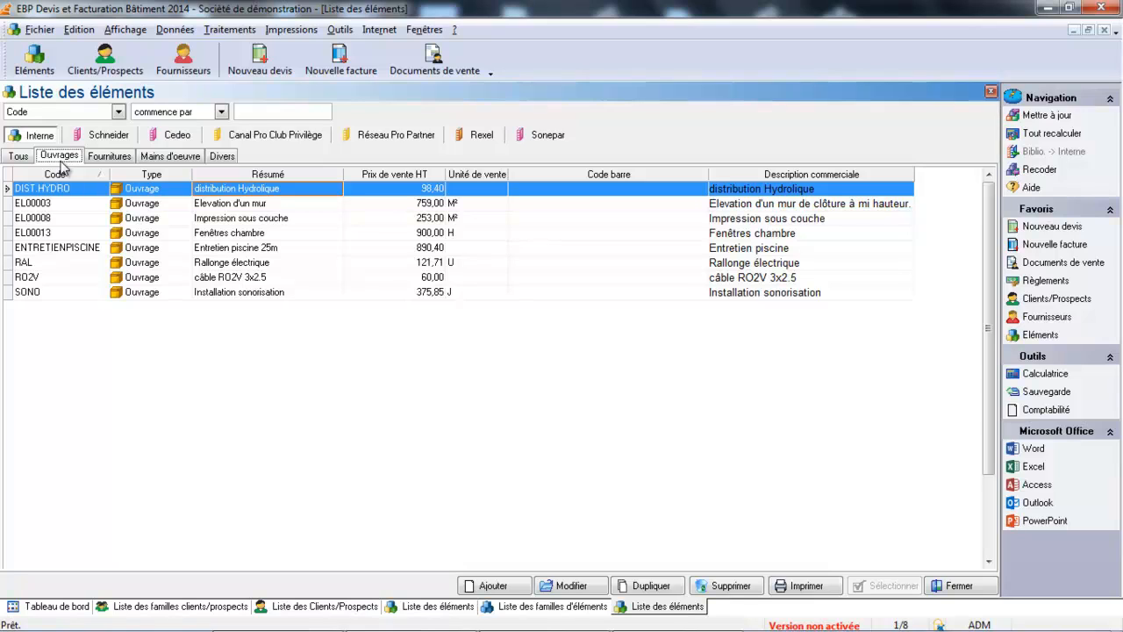
pyautogui.click(208, 221)
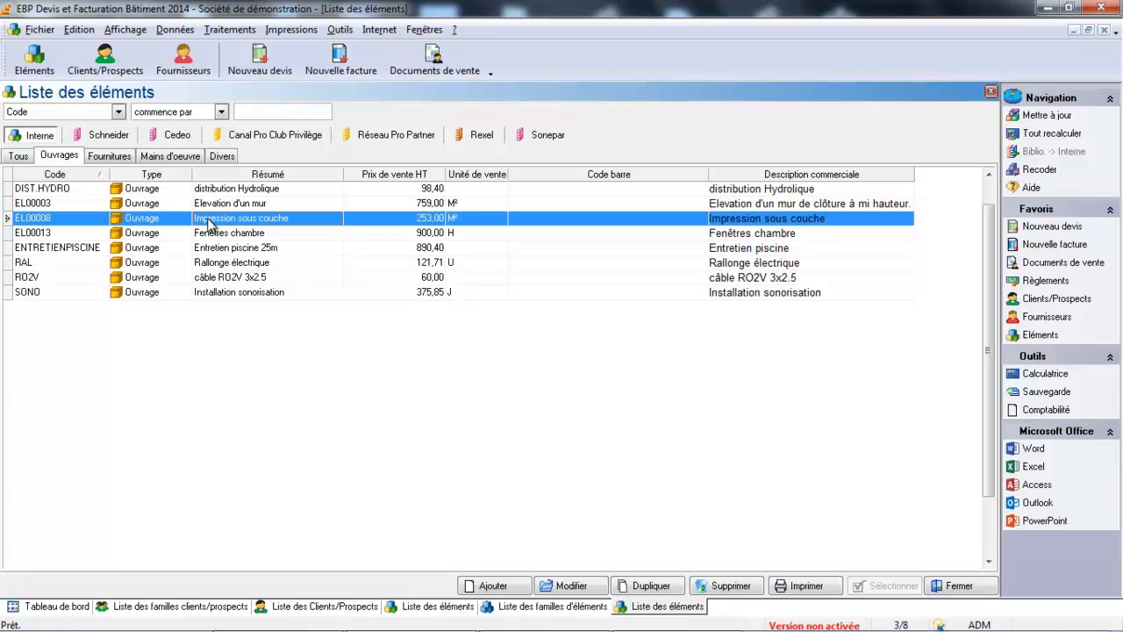
pyautogui.doubleClick(208, 221)
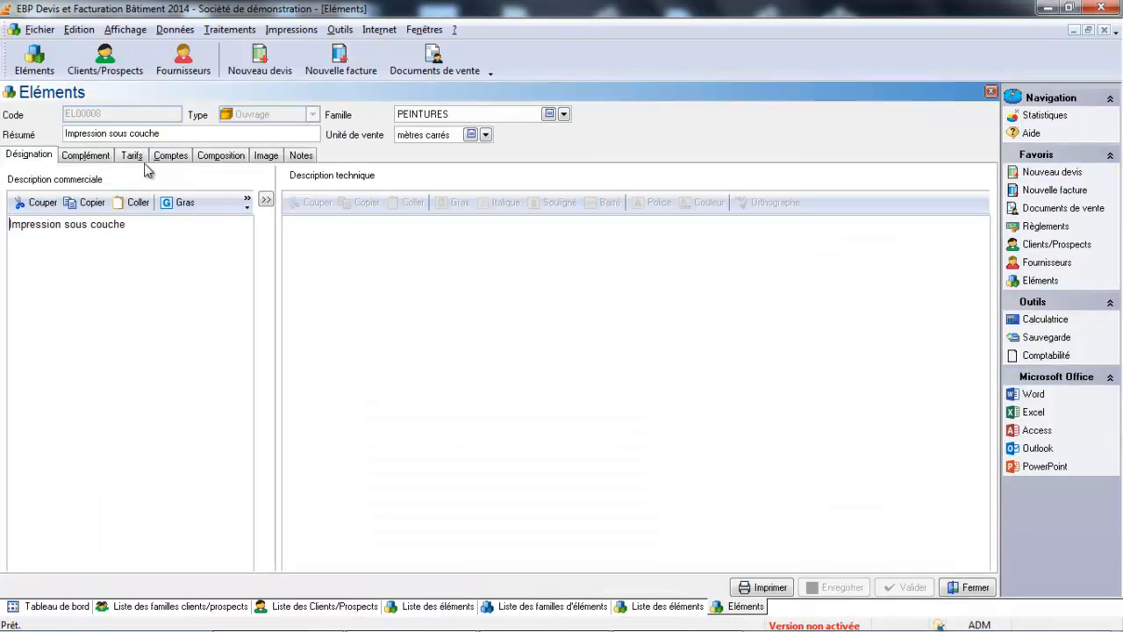
pyautogui.click(220, 156)
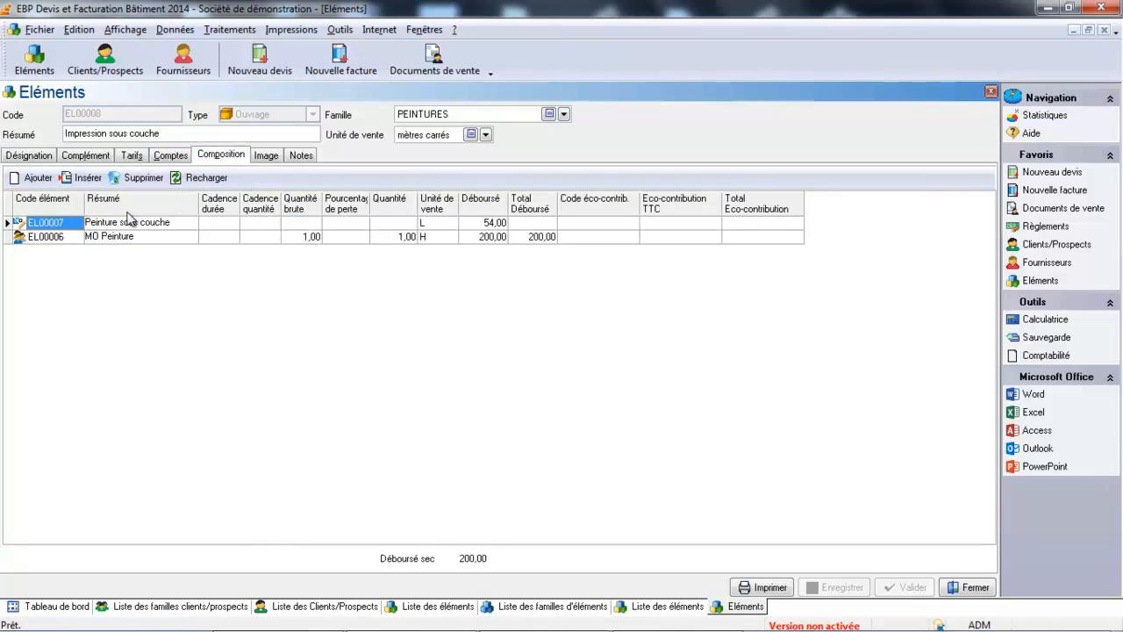
# Review the Impression sous couche element's summary, commercial description, complementary information and pricing, and recheck its composition.
pyautogui.click(31, 155)
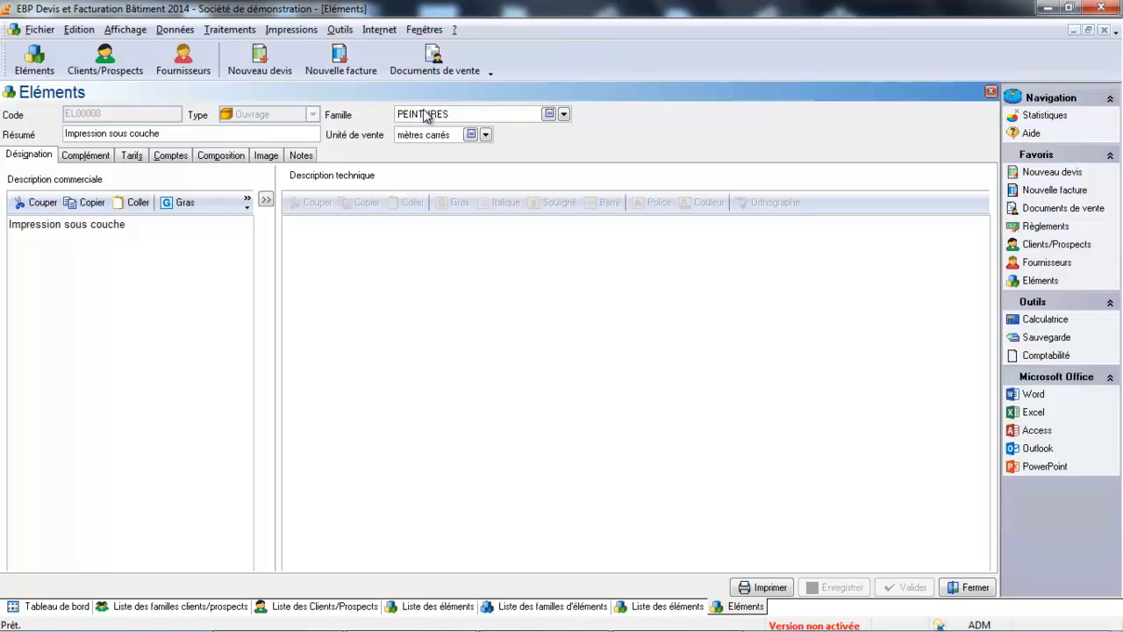
pyautogui.click(221, 138)
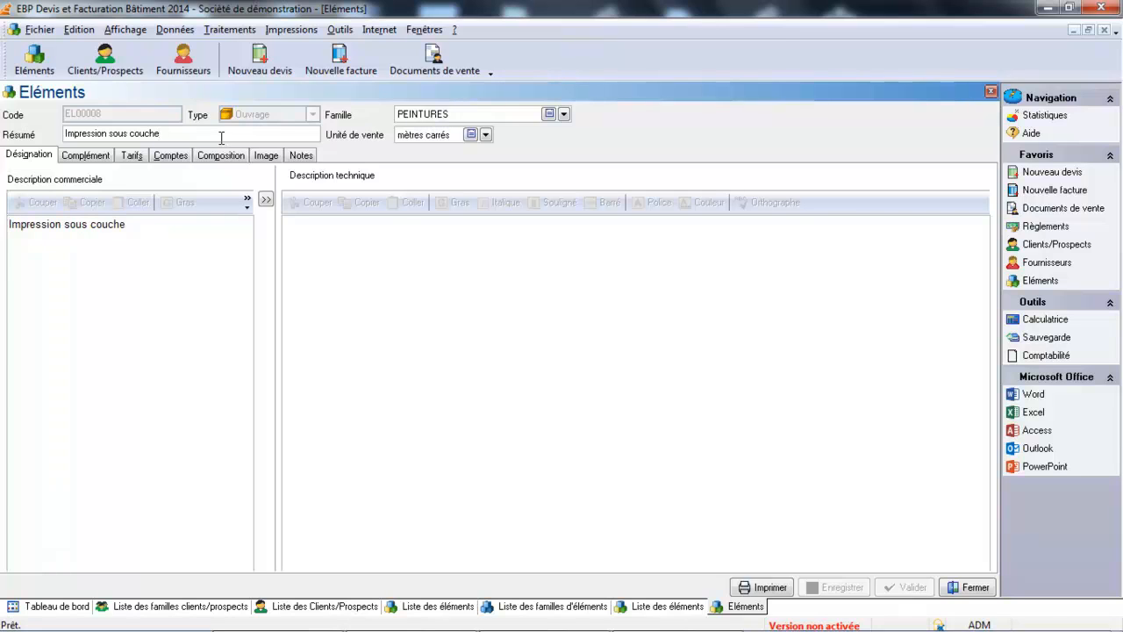
pyautogui.click(147, 224)
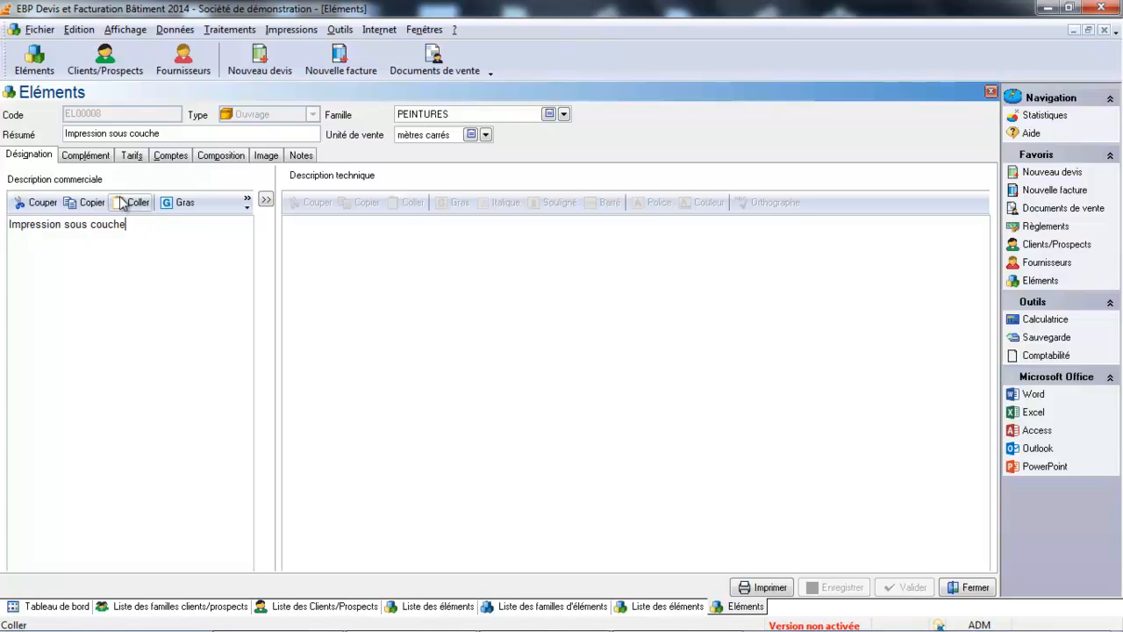
pyautogui.click(88, 156)
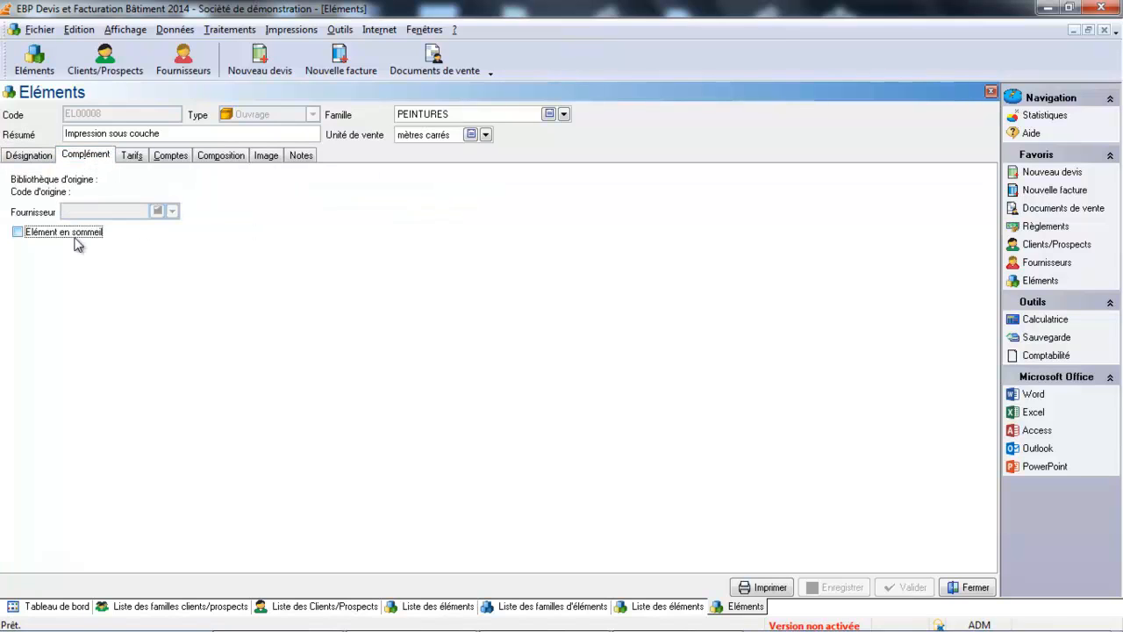
pyautogui.click(133, 158)
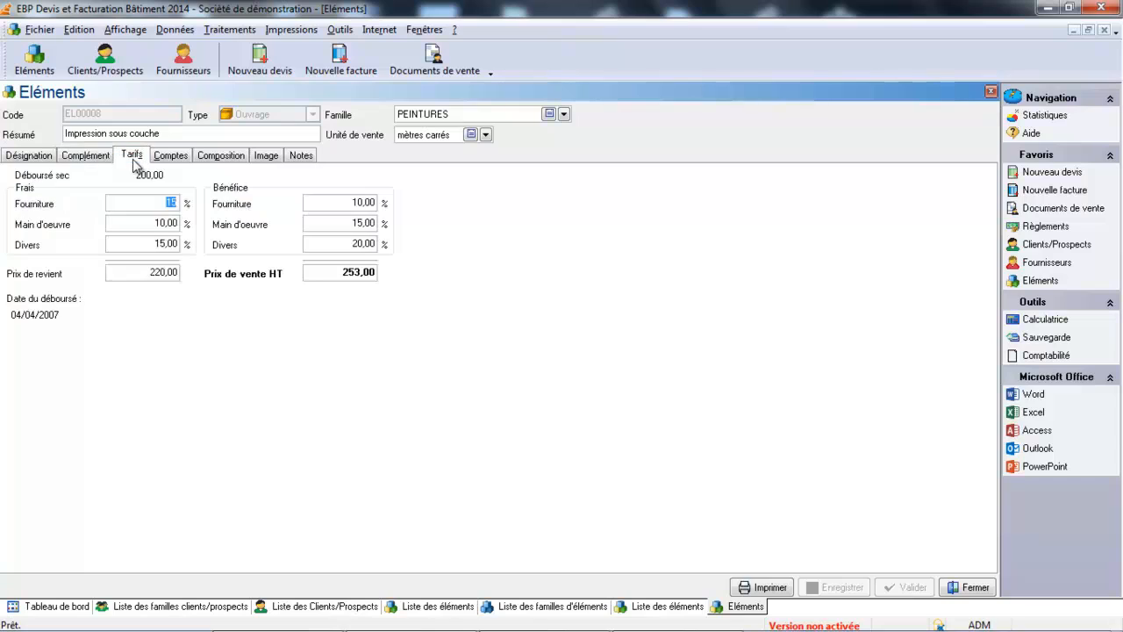
pyautogui.click(138, 277)
pyautogui.click(220, 156)
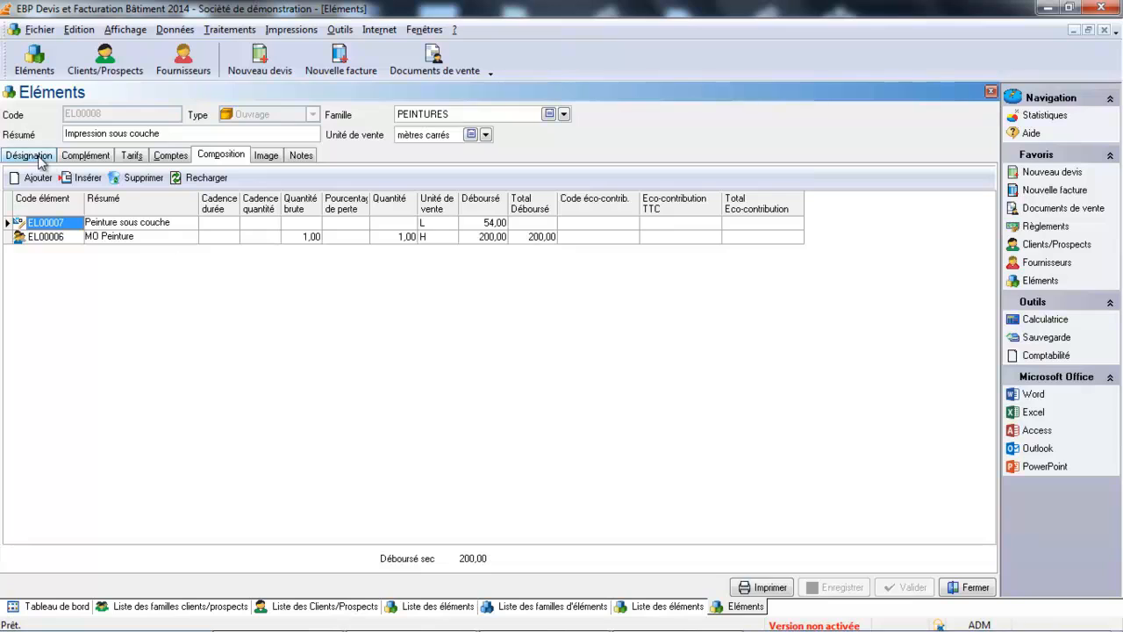
# Set the Prix de vente HT of the Impression sous couche element to 300 in its pricing.
pyautogui.click(131, 157)
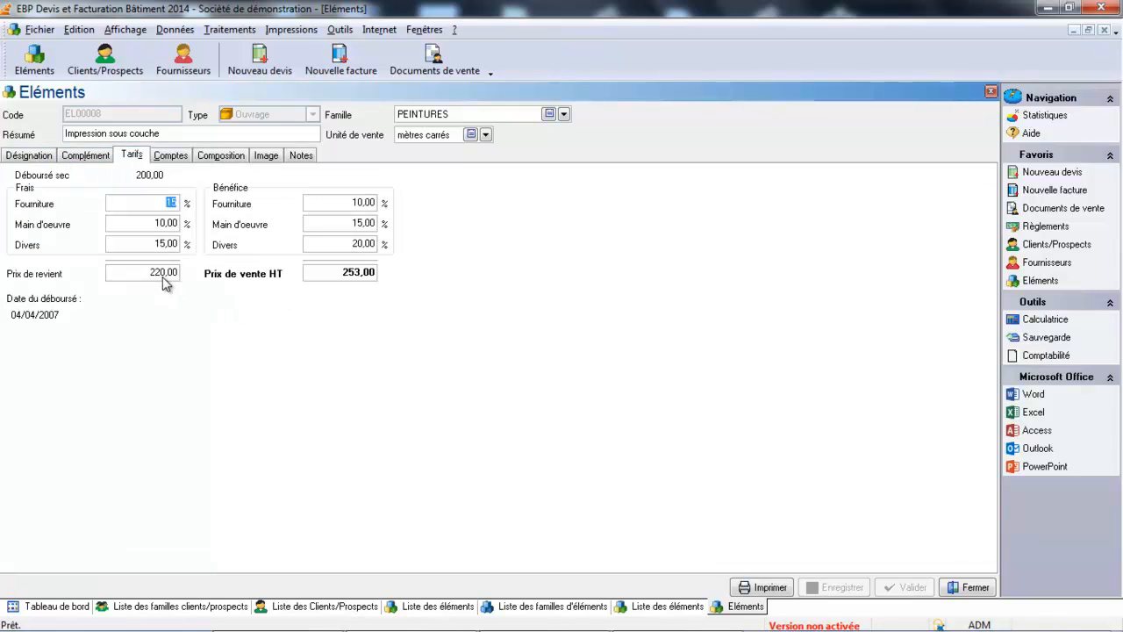
pyautogui.click(333, 277)
pyautogui.write('300')
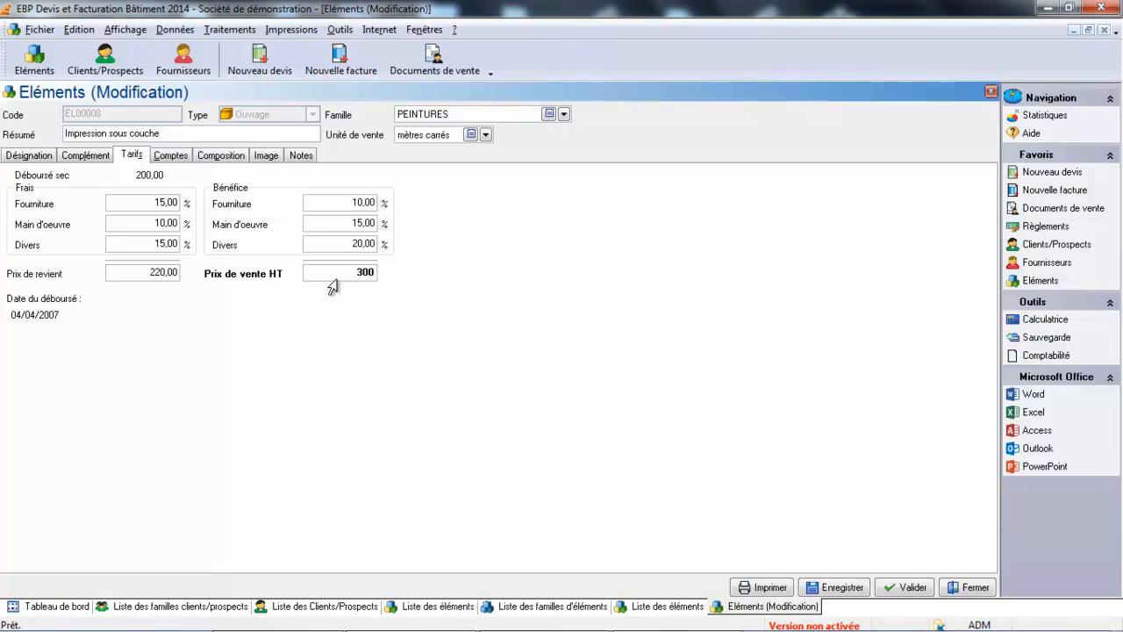
# Confirm the new sale price of Impression sous couche, and review the element's sales accounts and composition.
pyautogui.press('Tab')
pyautogui.click(171, 156)
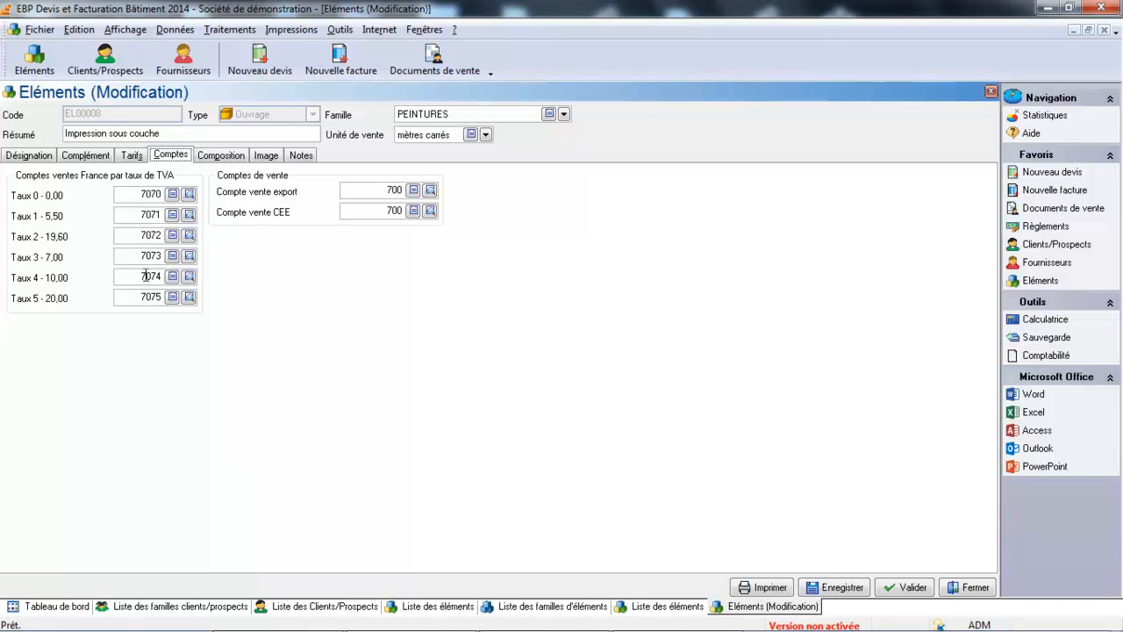
pyautogui.click(221, 157)
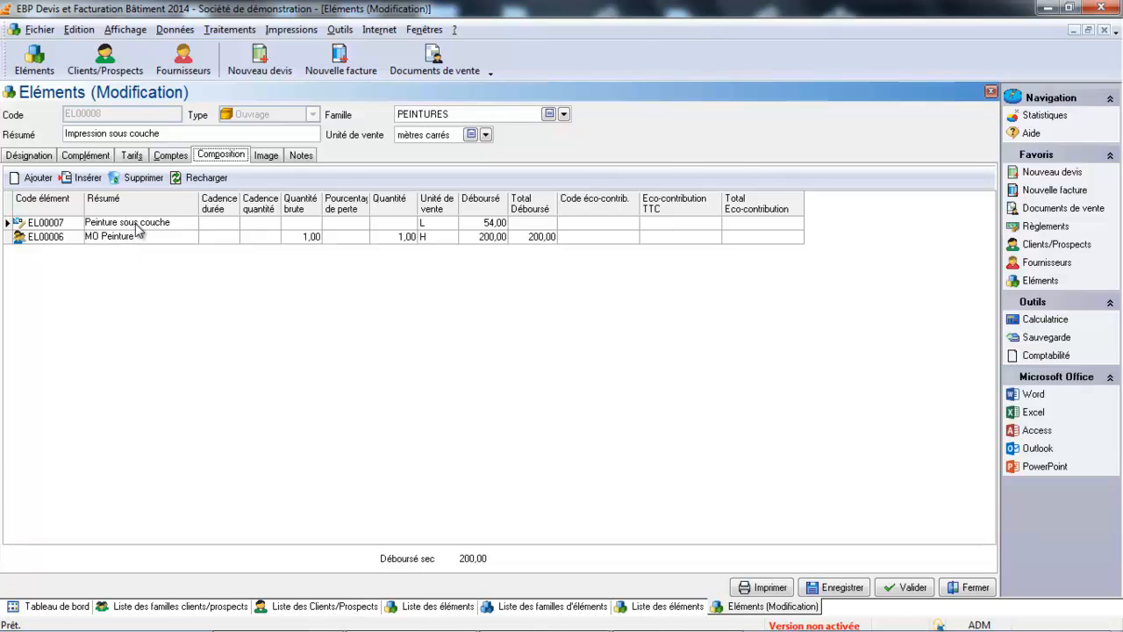
# Add the supply element contrat entretien (EL00001) as a new line in the composition of Impression sous couche.
pyautogui.click(42, 178)
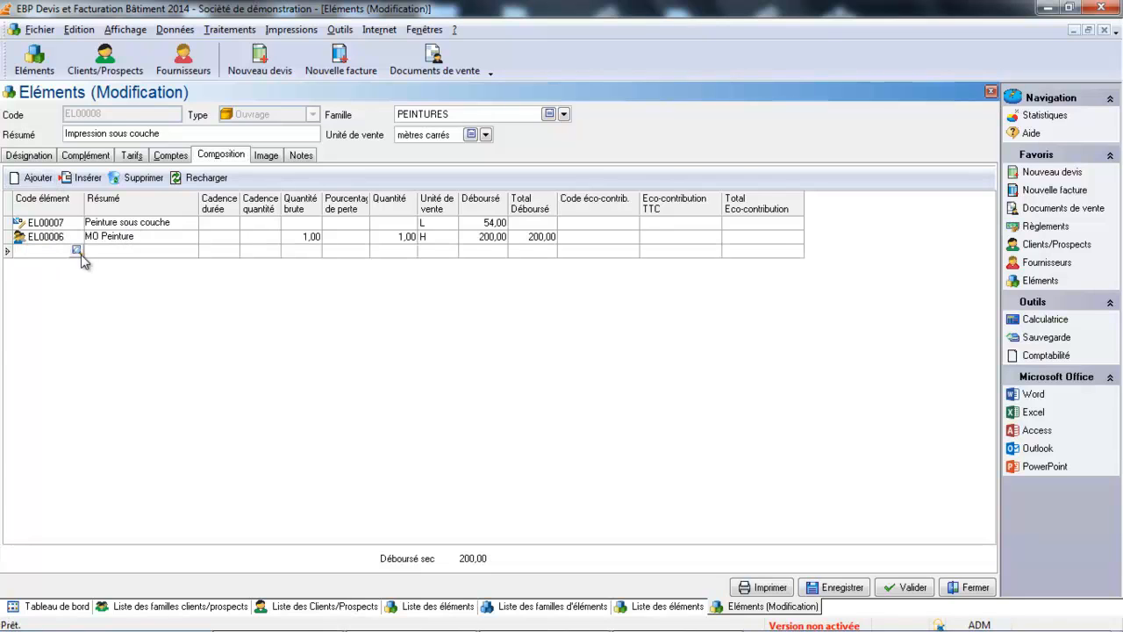
pyautogui.click(79, 253)
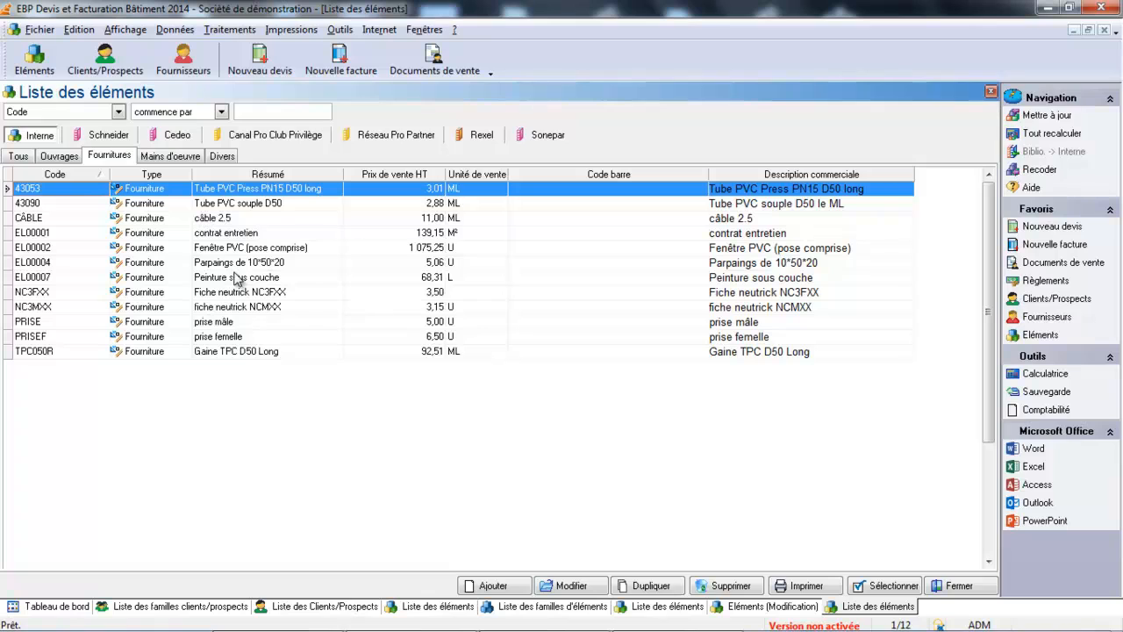
pyautogui.click(227, 235)
pyautogui.doubleClick(227, 235)
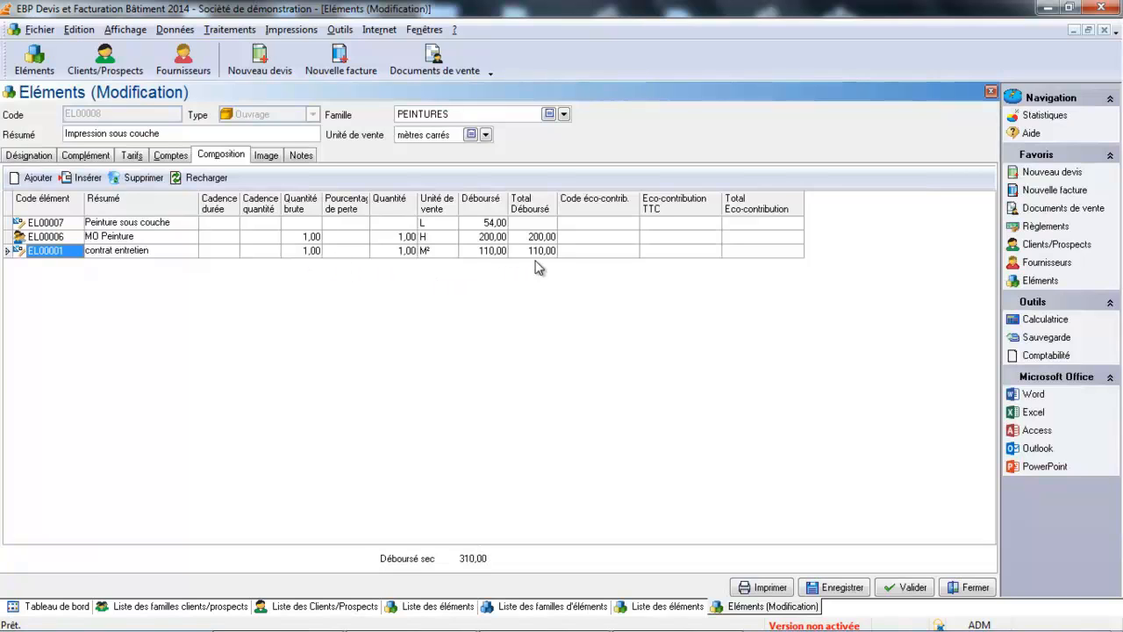
# Check the Impression sous couche element's pricing with the added supply, and go back over its composition.
pyautogui.click(134, 157)
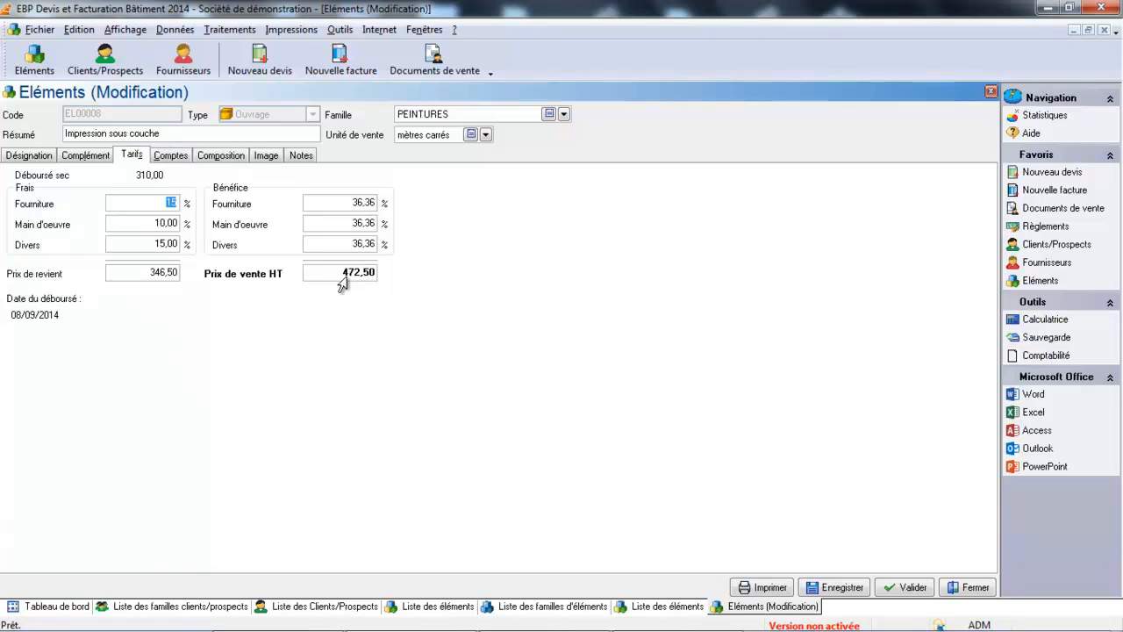
pyautogui.click(215, 156)
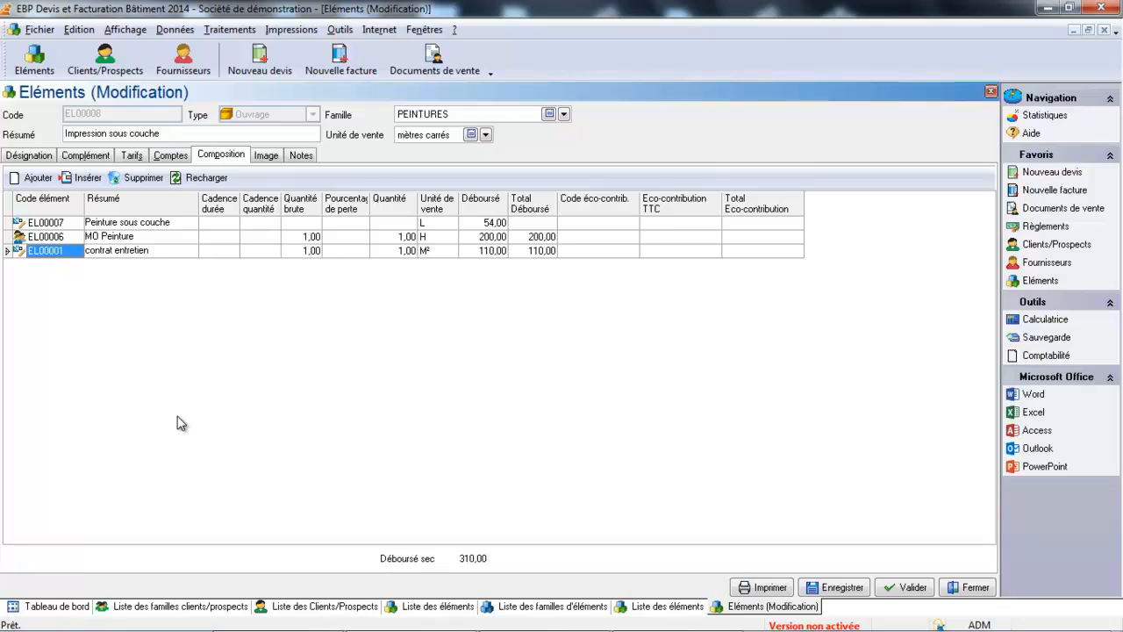
pyautogui.click(170, 139)
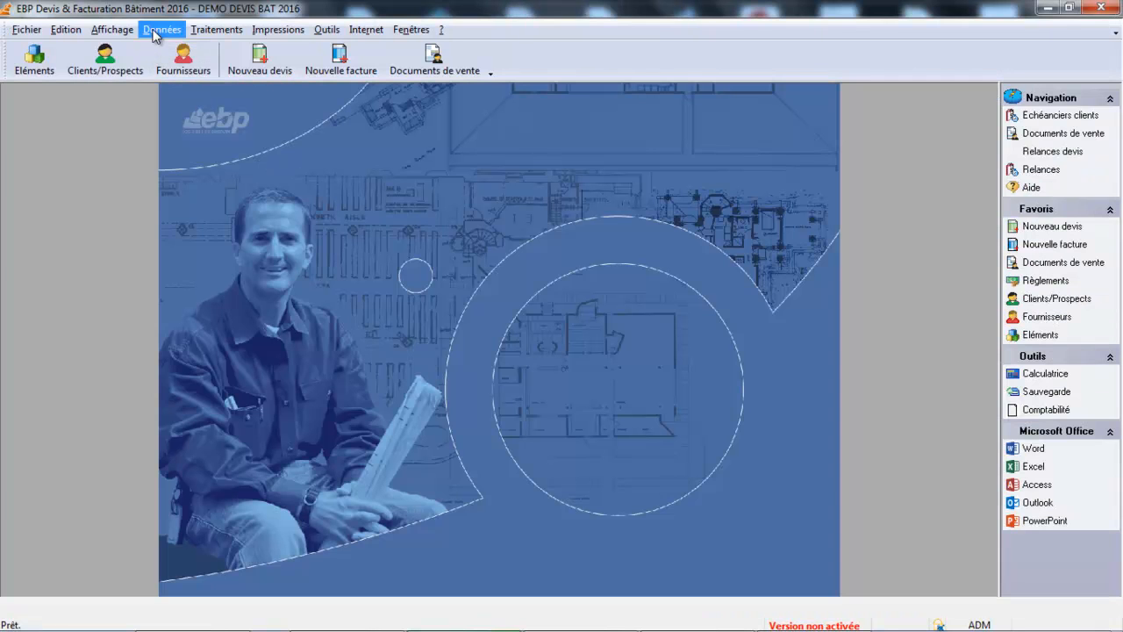
# Display the data lists available in the DEMO DEVIS BAT 2016 file.
pyautogui.click(156, 31)
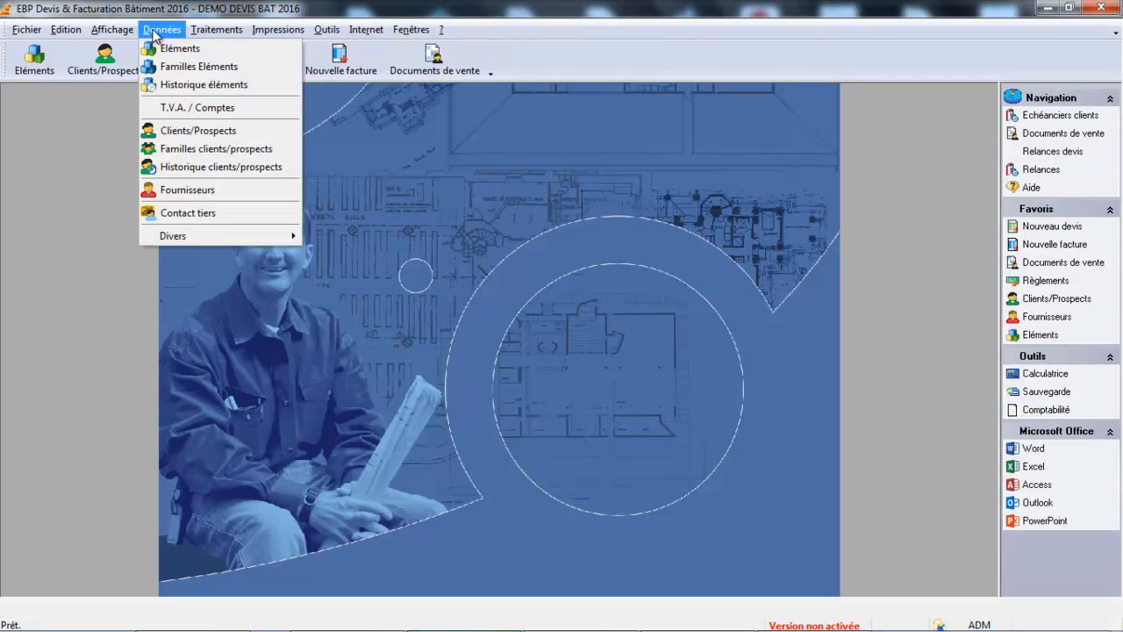